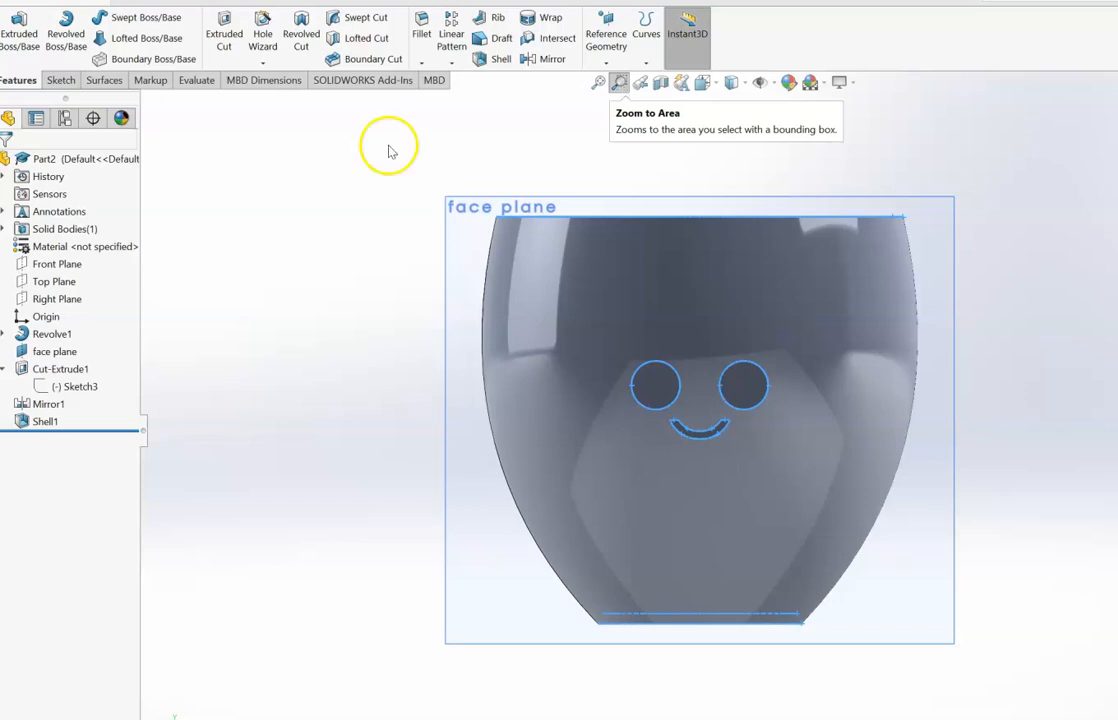
Step: Examine the revolved pot from the front and from underneath, including its eye and mouth cutouts and its flat base
left_click(620, 85)
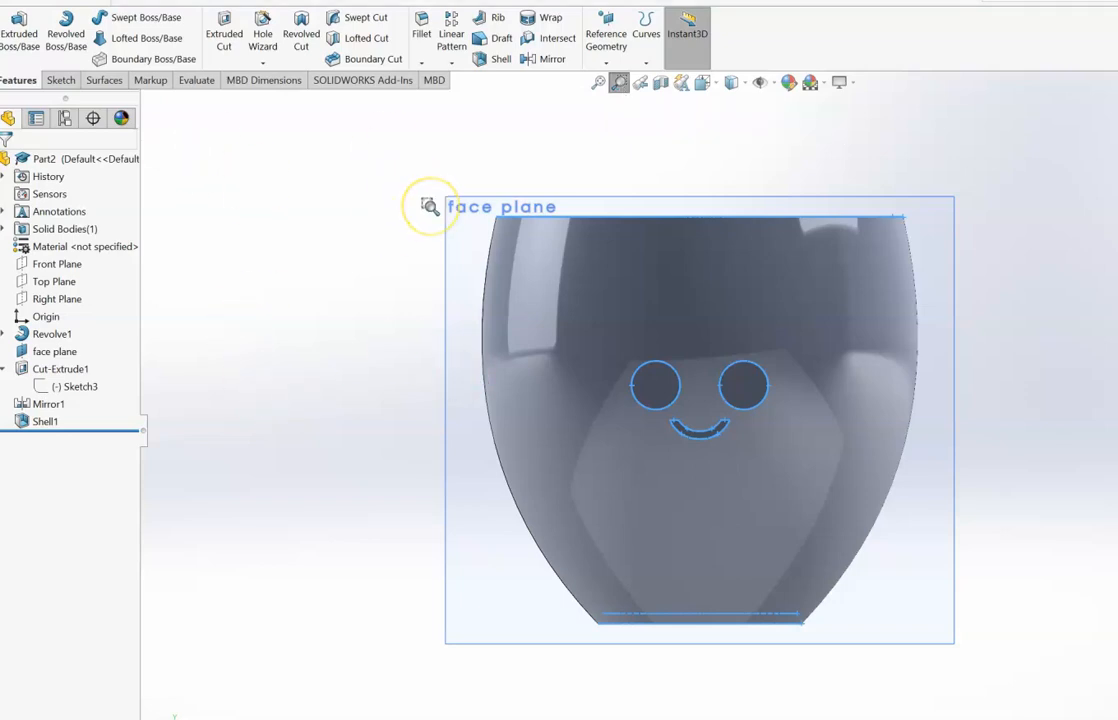
key("Down")
key("Down")
key("Down")
key("Down")
key("Up")
key("Up")
key("Up")
key("Up")
key("Up")
key("Up")
key("Up")
key("Up")
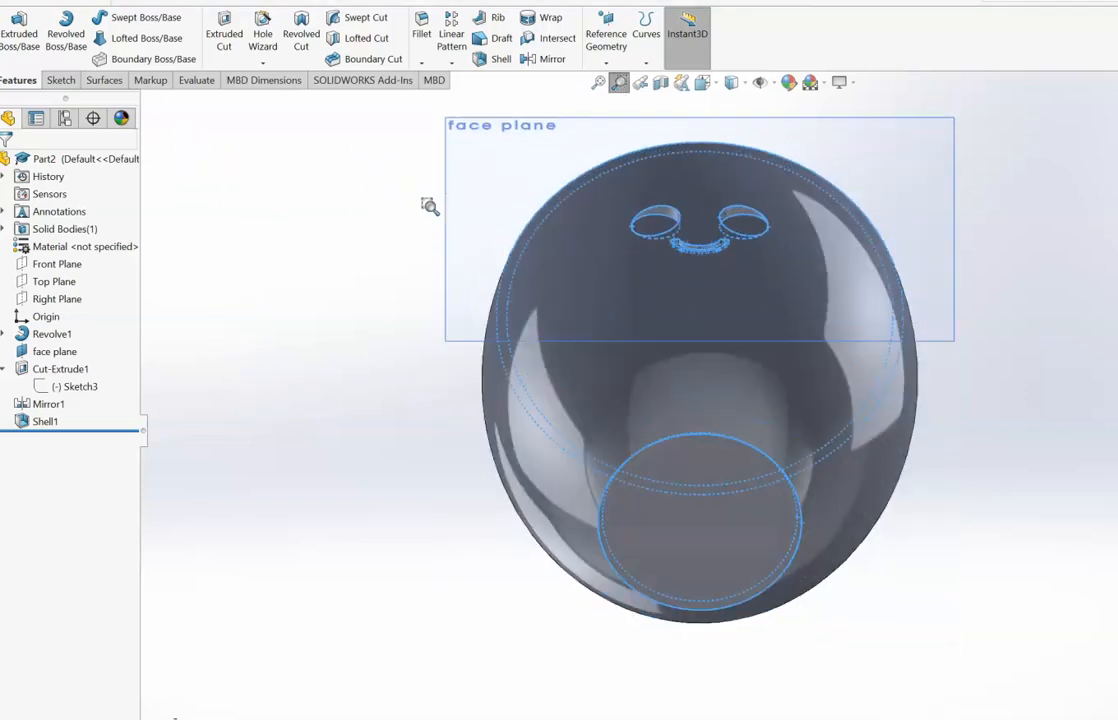
key("Up")
key("Up")
key("Up")
key("Down")
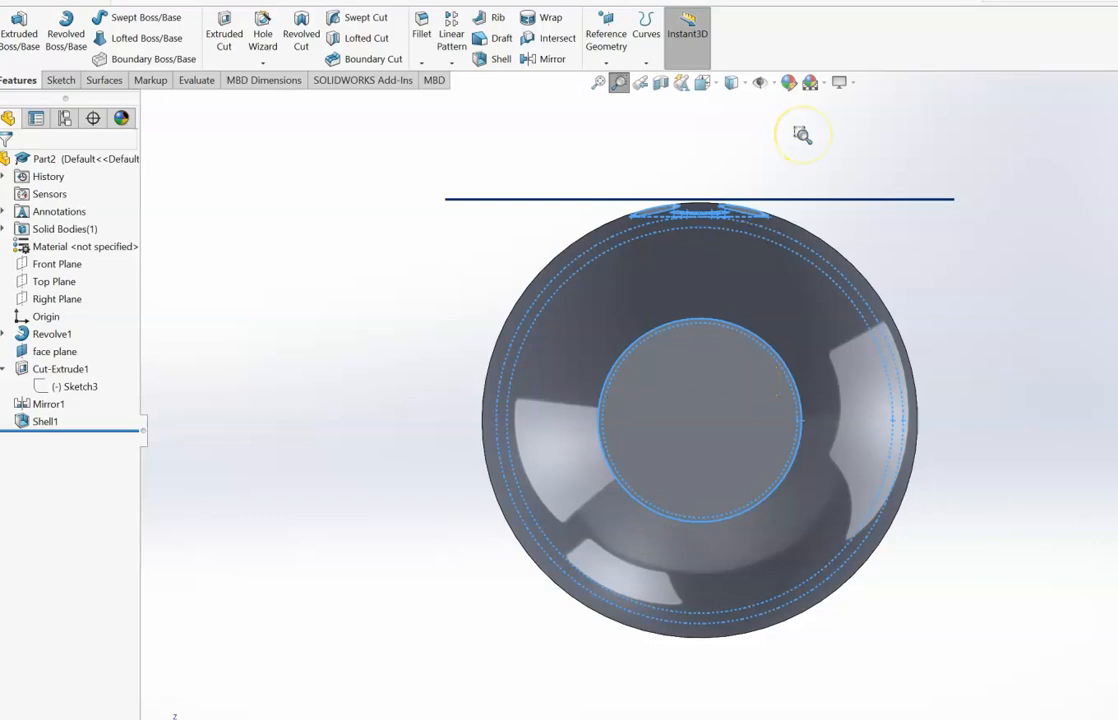
key("Down")
key("Down")
key("Down")
key("Down")
key("Down")
key("Down")
key("Down")
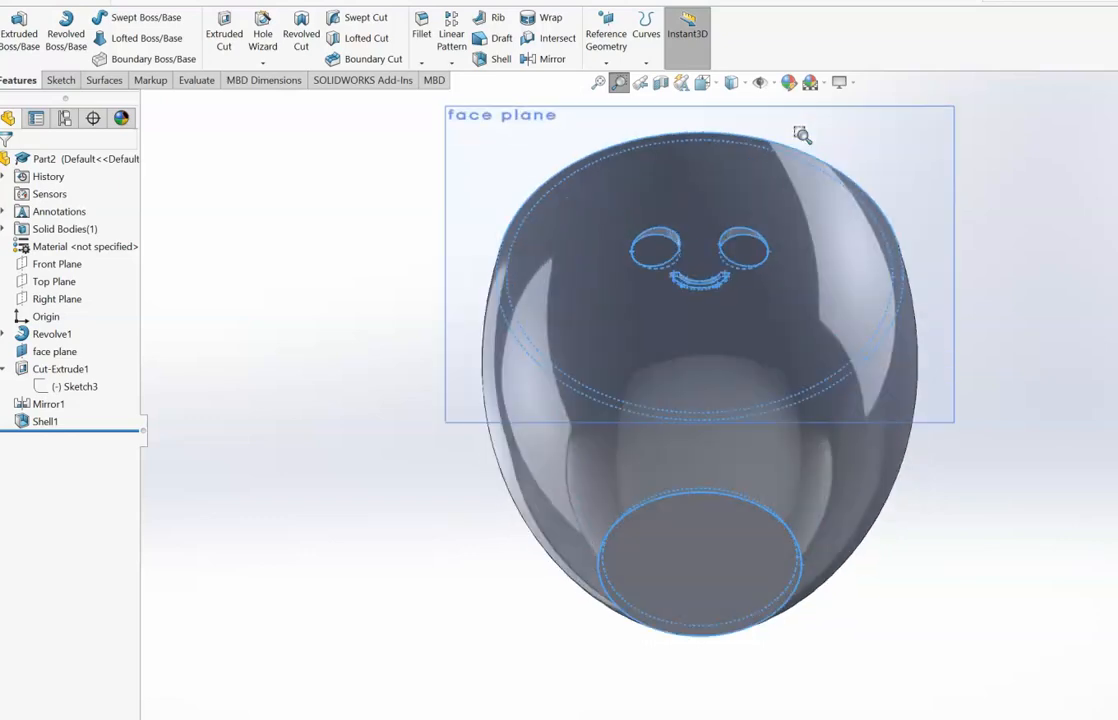
key("Up")
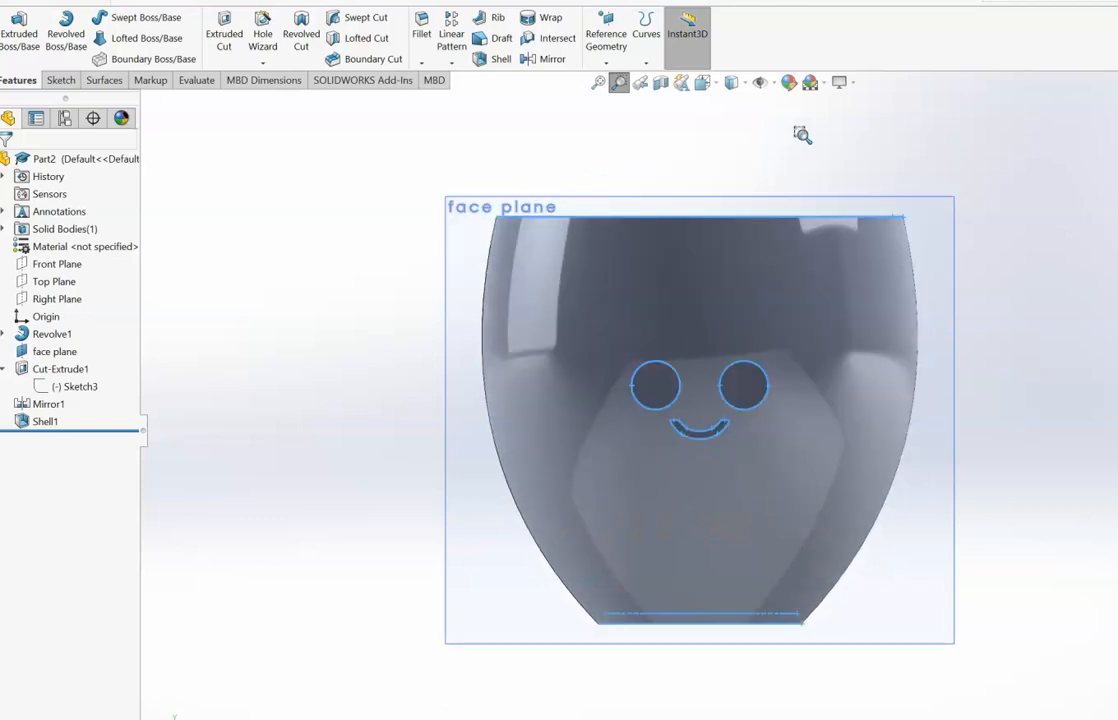
key("Down")
key("Down")
key("Up")
key("Up")
key("Up")
key("Up")
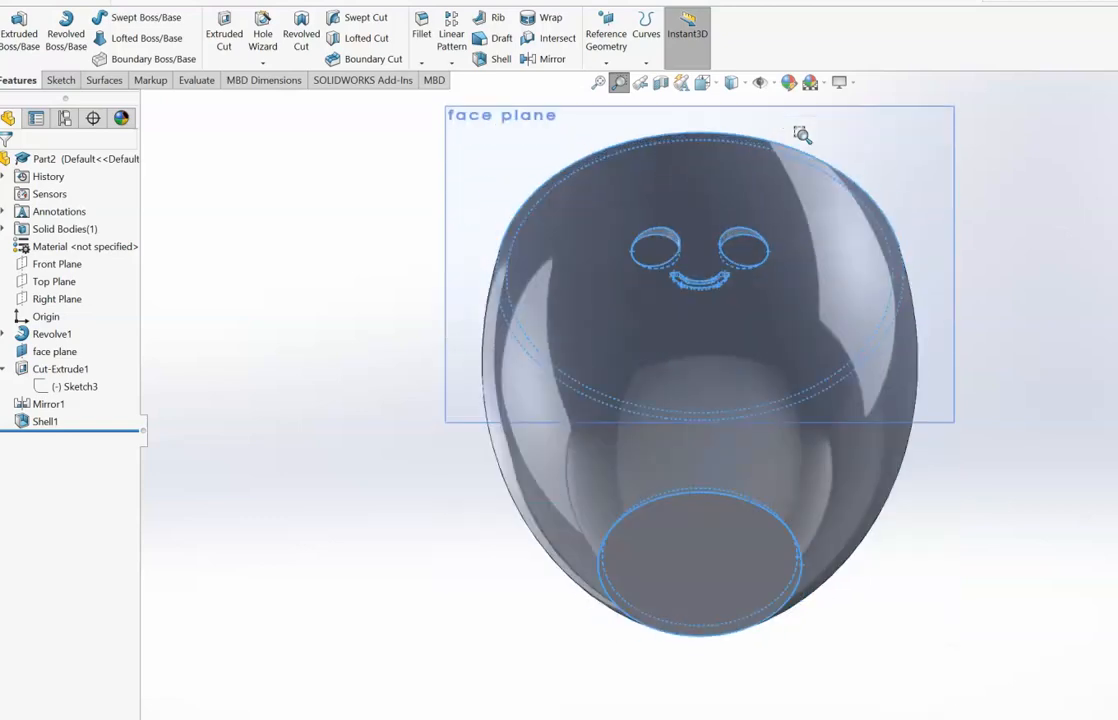
key("Up")
key("Up")
key("Up")
key("Up")
key("Down")
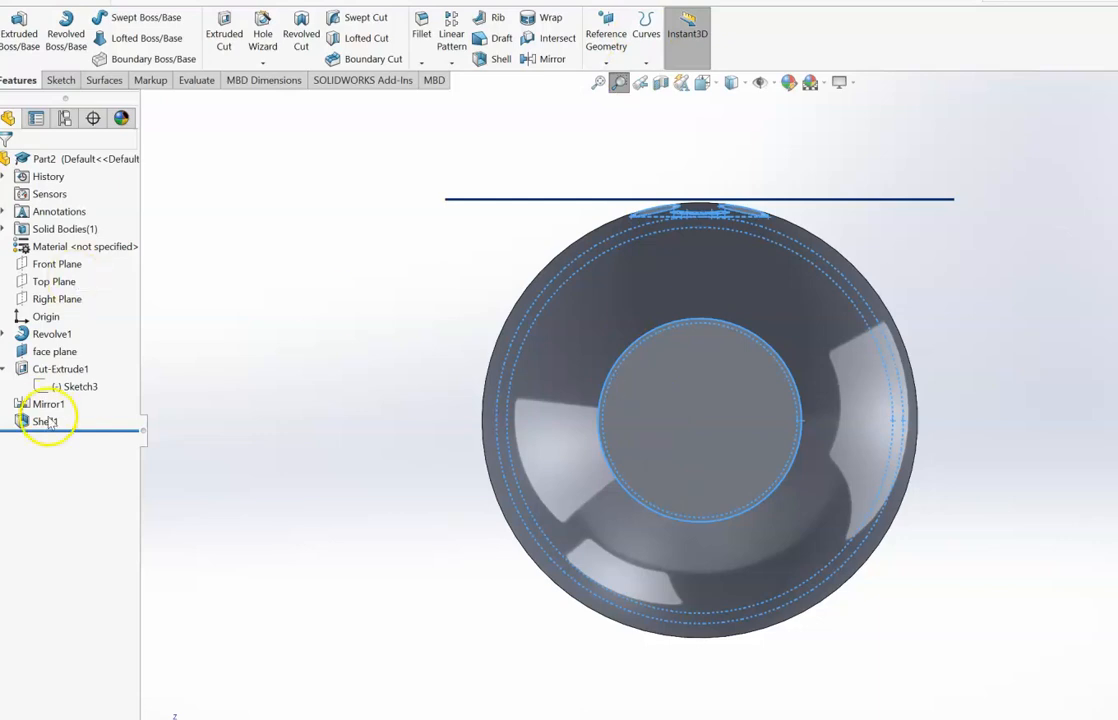
left_click(50, 334)
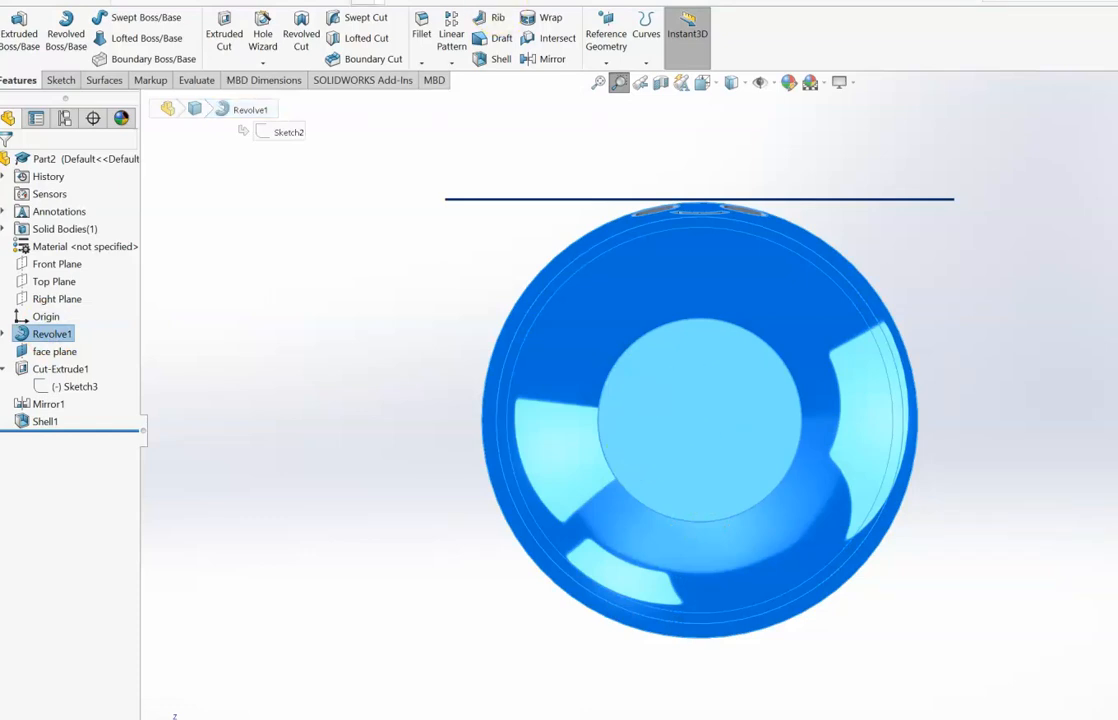
key("Escape")
Step: Create a reference plane offset 50 mm from the pot's flat base face
left_click(701, 432)
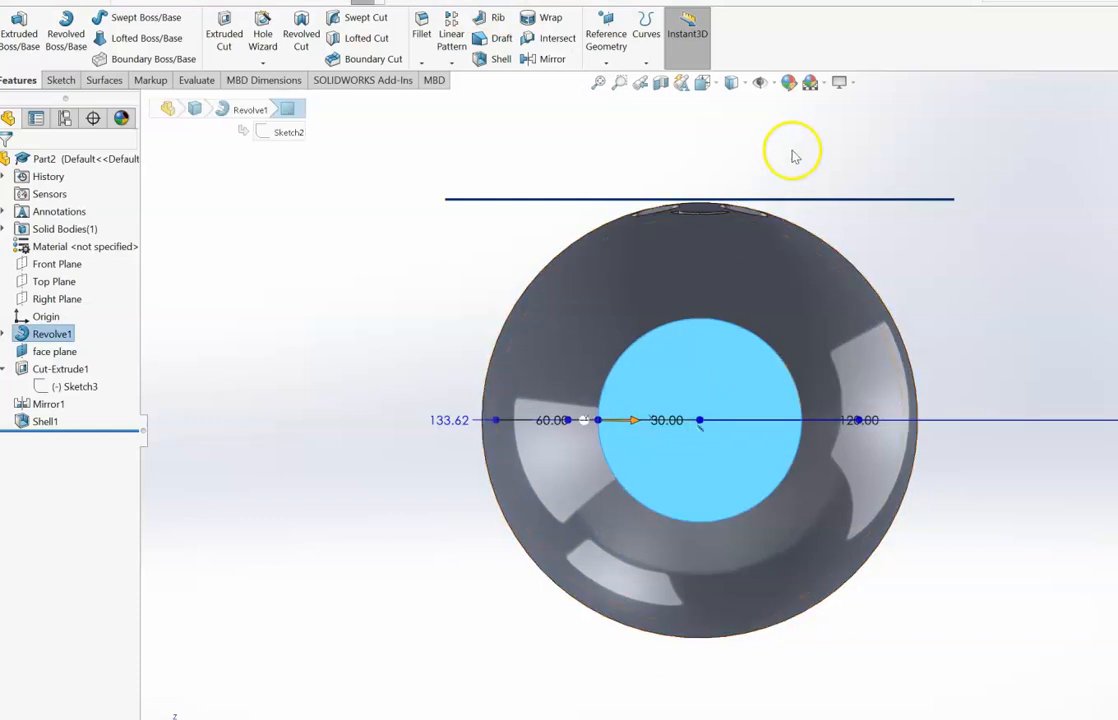
left_click(607, 50)
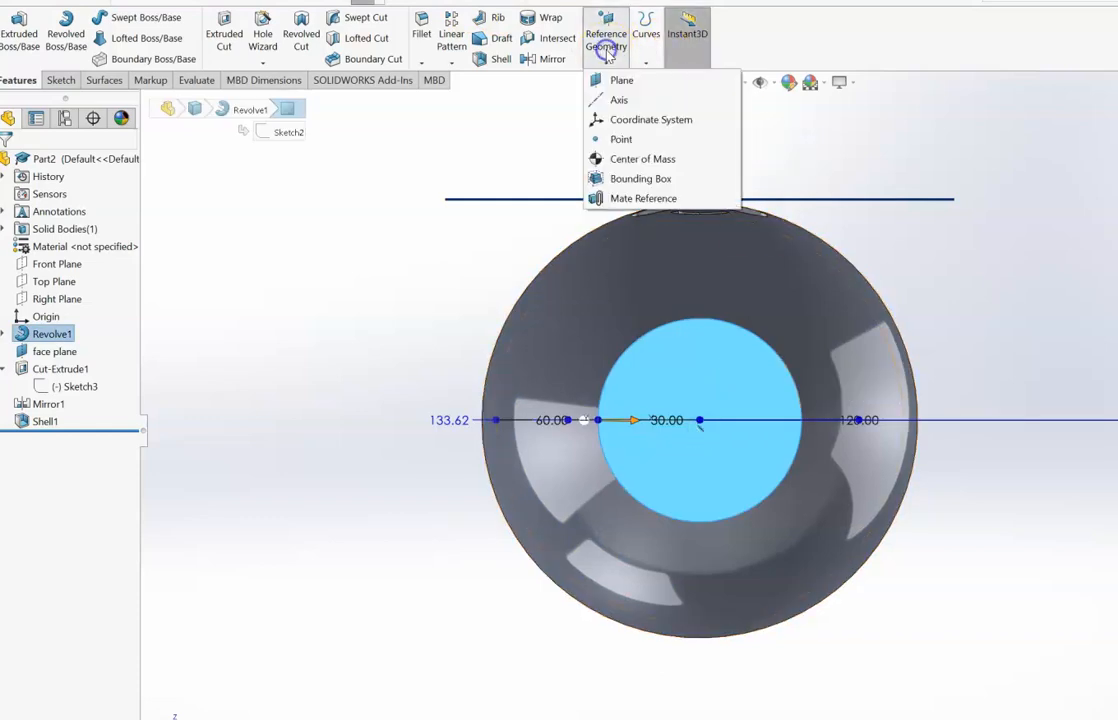
left_click(612, 79)
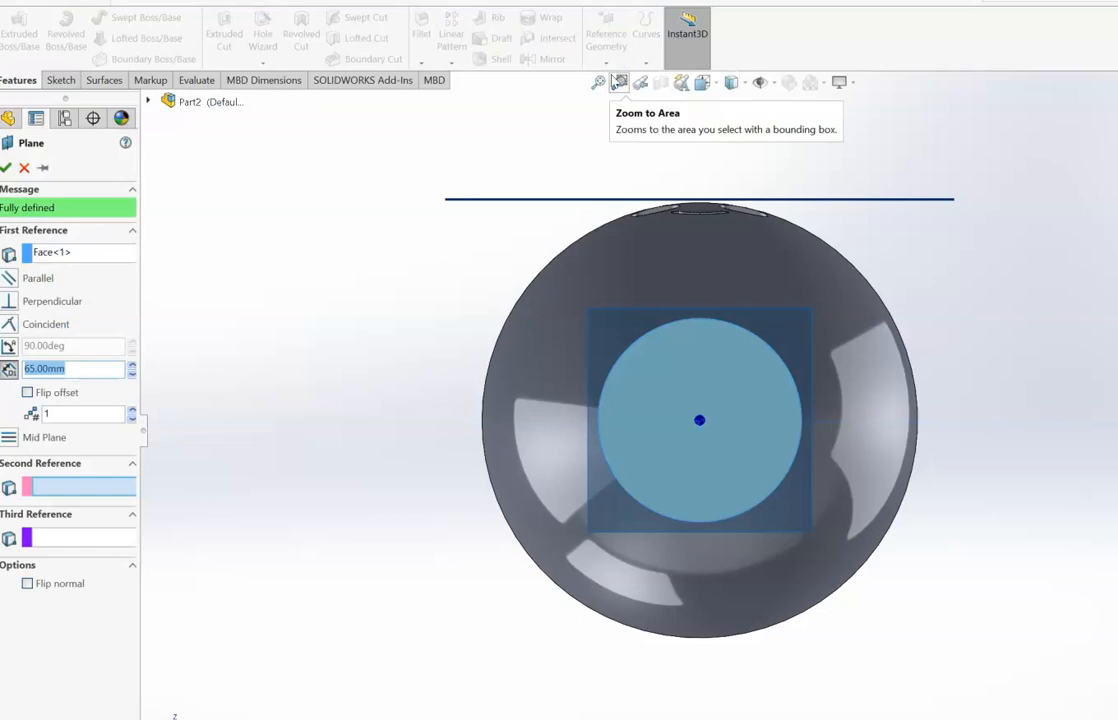
left_click(389, 326)
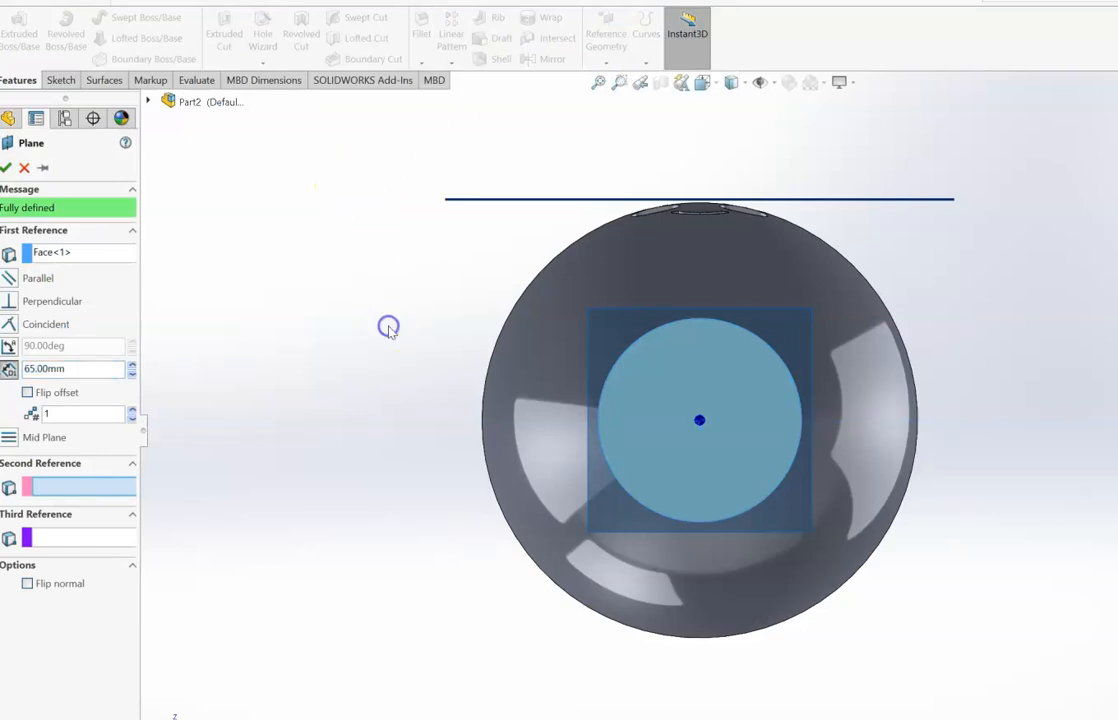
key("Right")
key("Right")
key("Right")
key("Right")
key("Right")
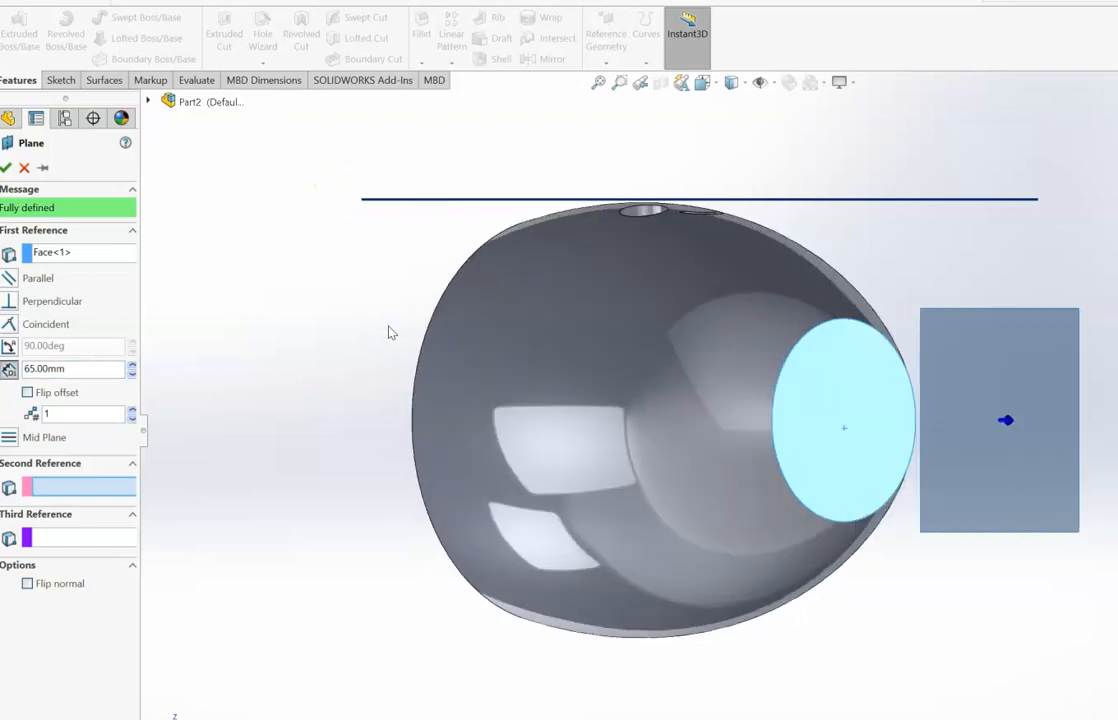
key("Right")
key("Left")
key("Left")
key("Right")
key("Right")
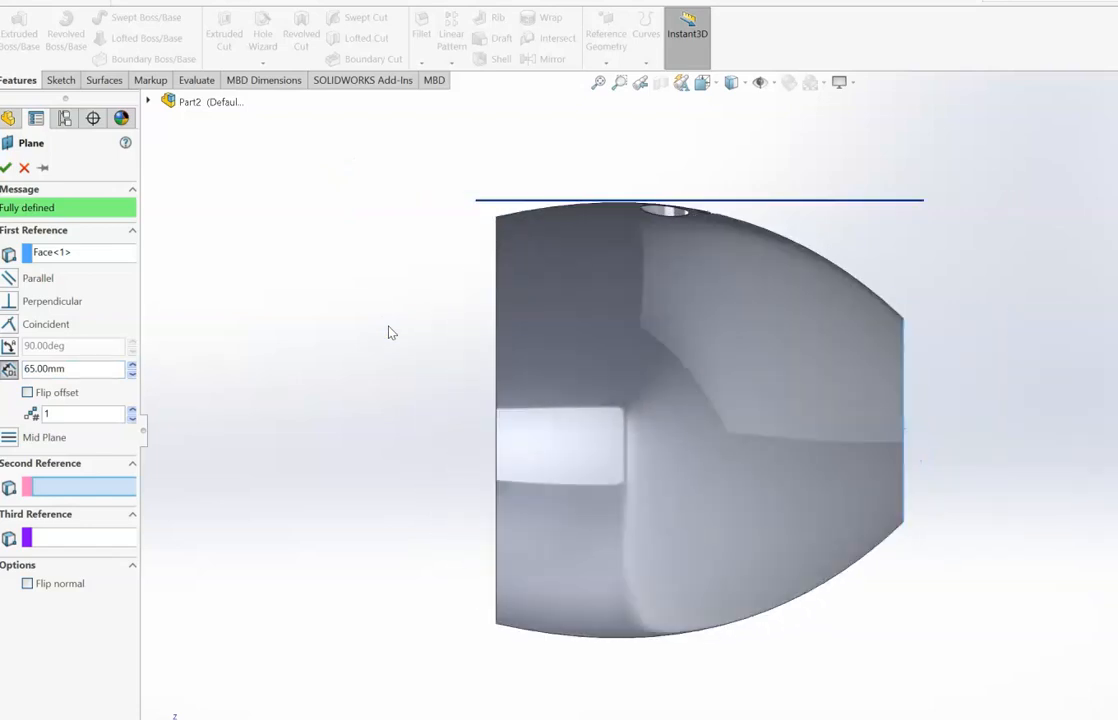
key("Left")
key("Left")
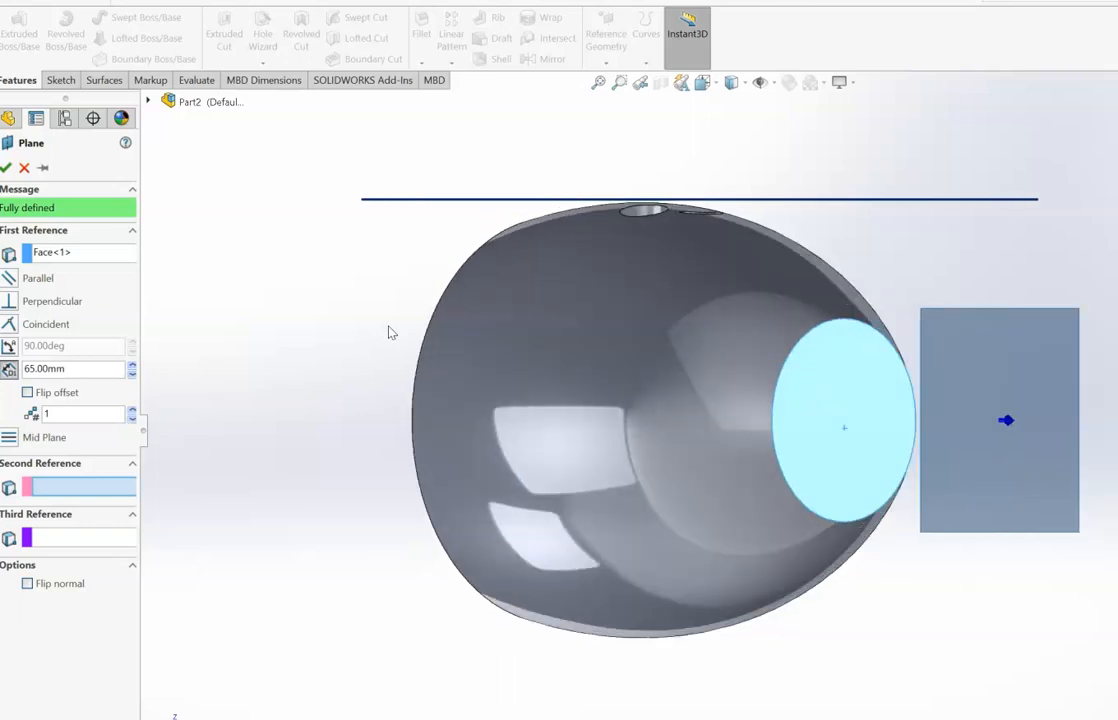
key("Right")
key("Right")
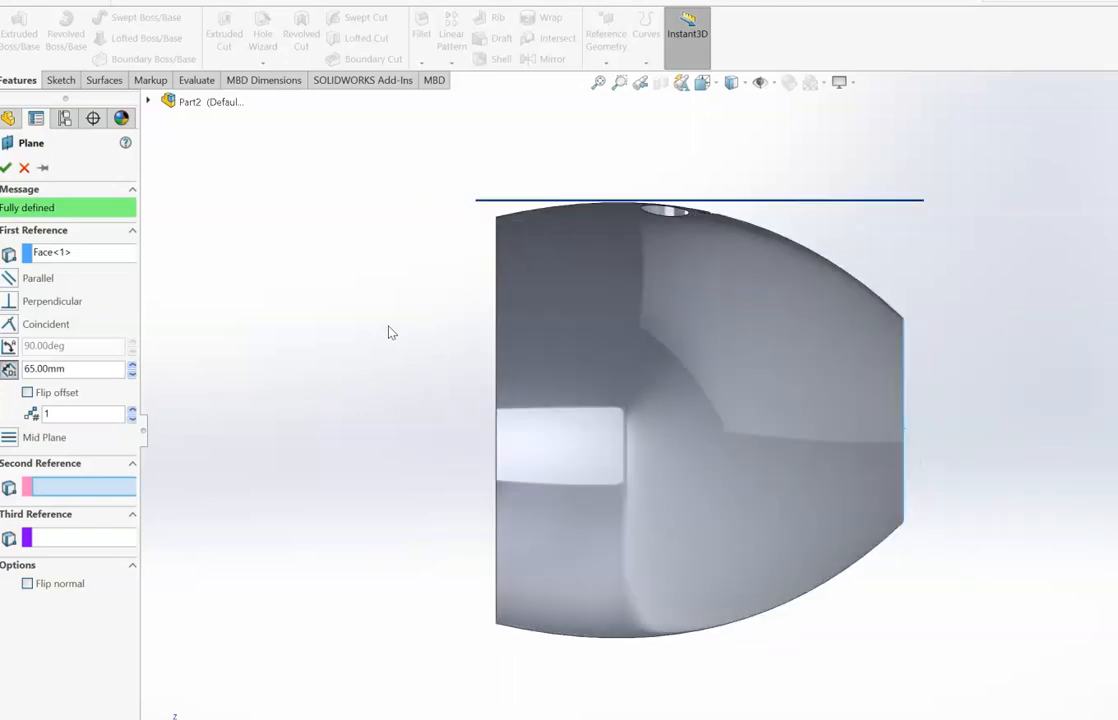
double_click(84, 369)
type("50")
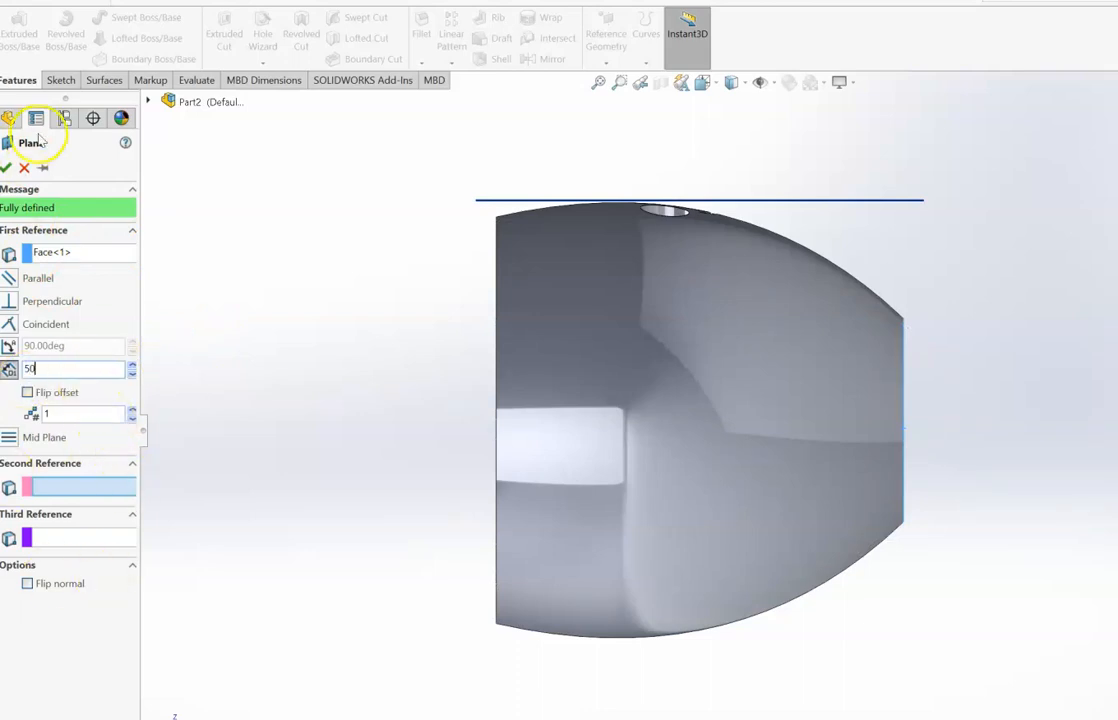
left_click(6, 167)
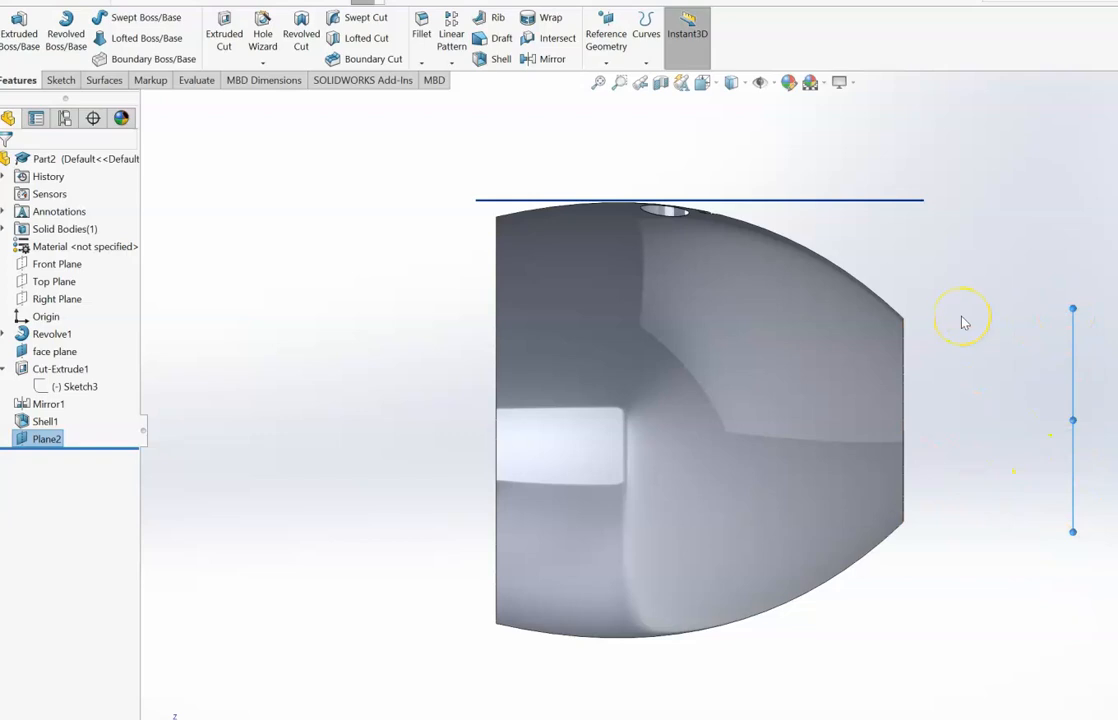
Step: Examine the new offset plane's position relative to the pot from the side, the front and underneath
key("Down")
key("Down")
key("Down")
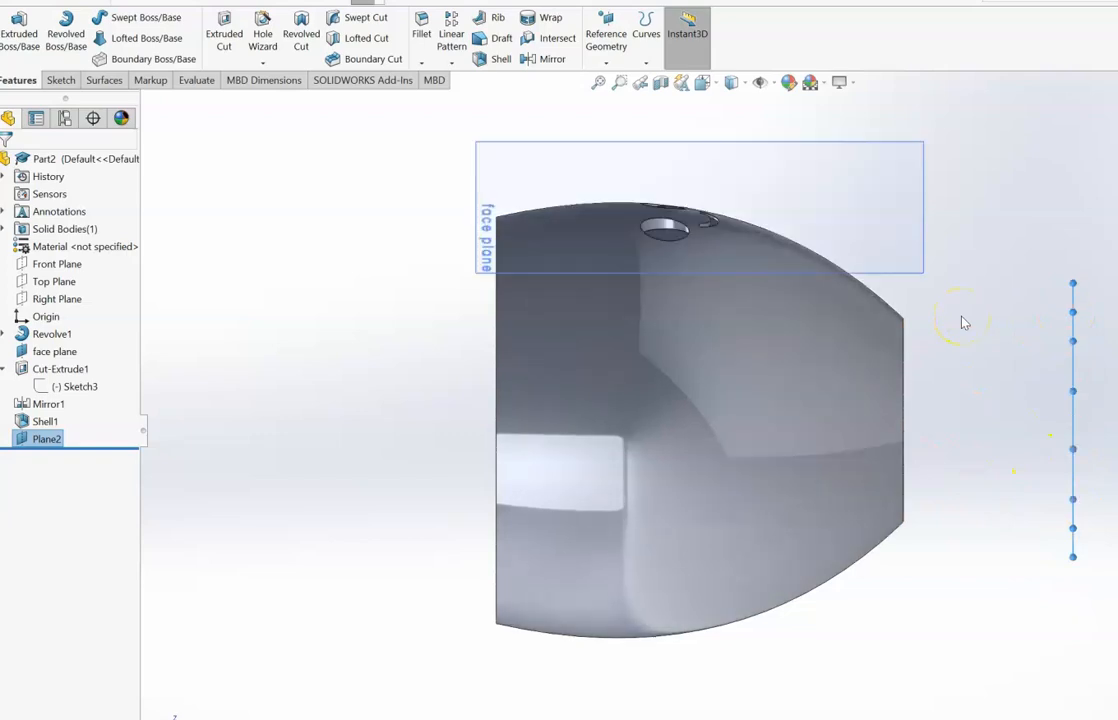
key("Down")
key("Down")
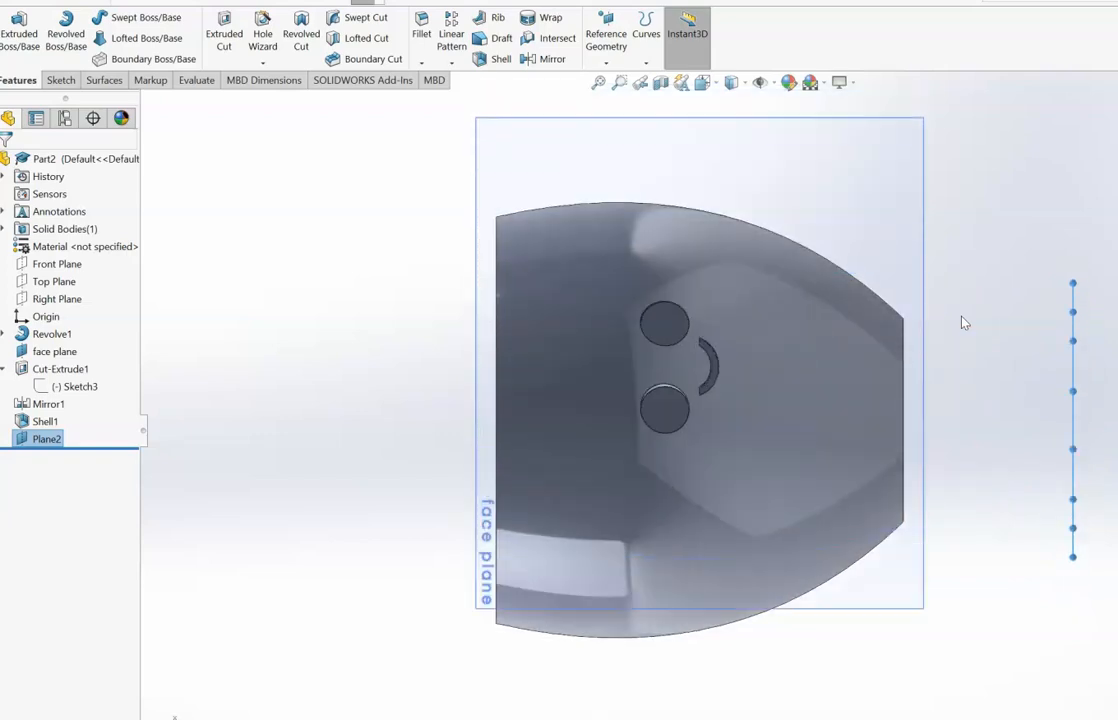
key("Right")
key("Right")
key("Right")
key("Right")
key("Right")
key("Right")
key("Right")
key("Right")
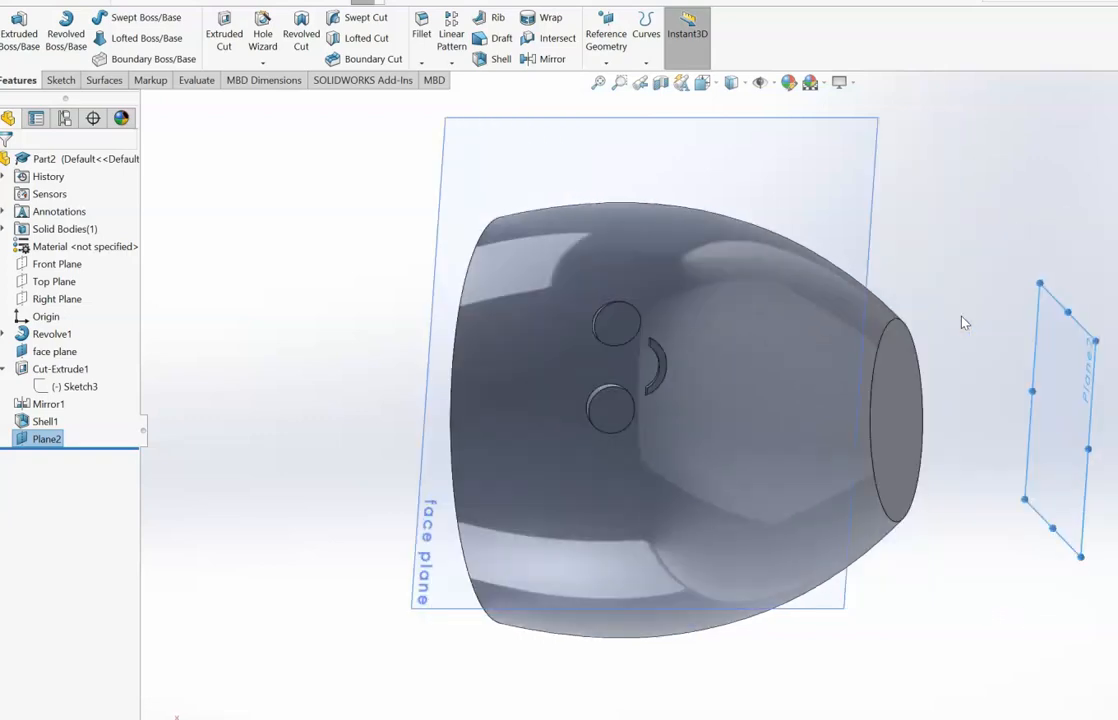
key("Left")
key("Right")
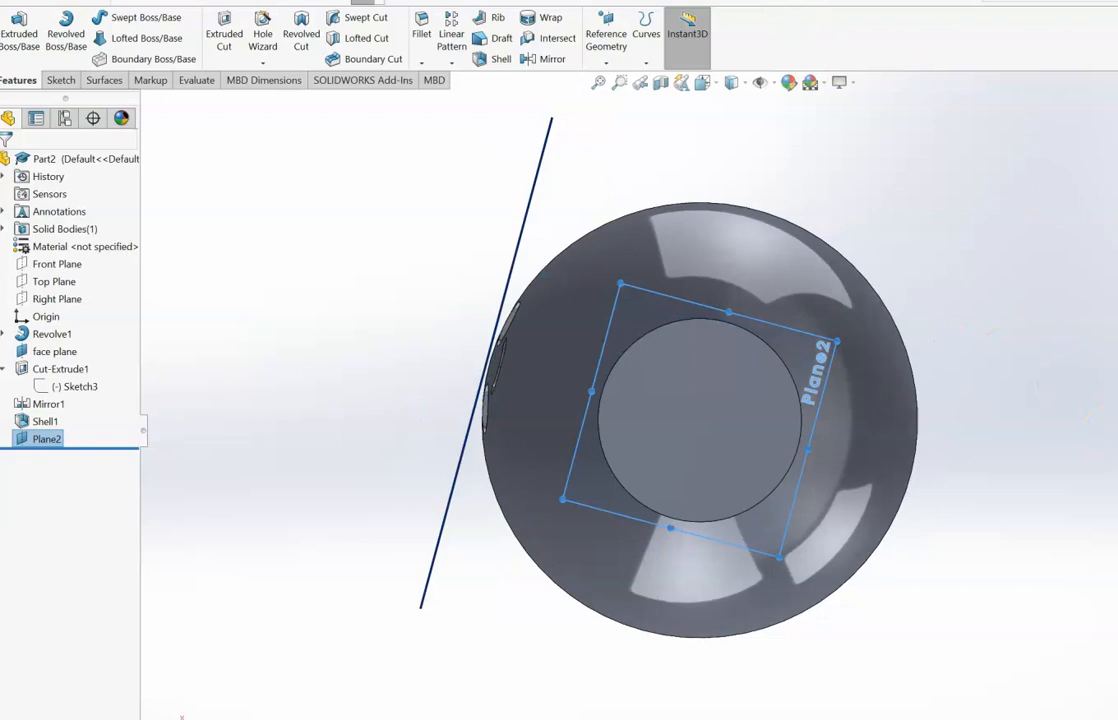
Step: Sketch a circle of about 32 mm radius, centred on the origin, on the plane below the pot's base
left_click(40, 440)
left_click(21, 439)
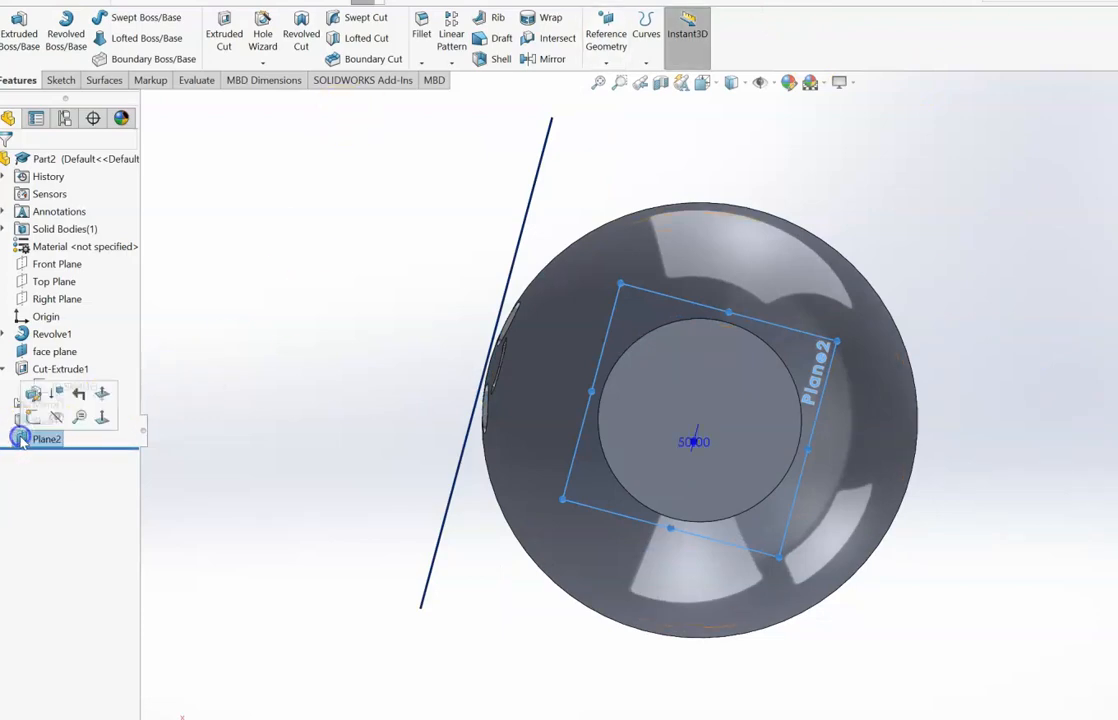
left_click(102, 417)
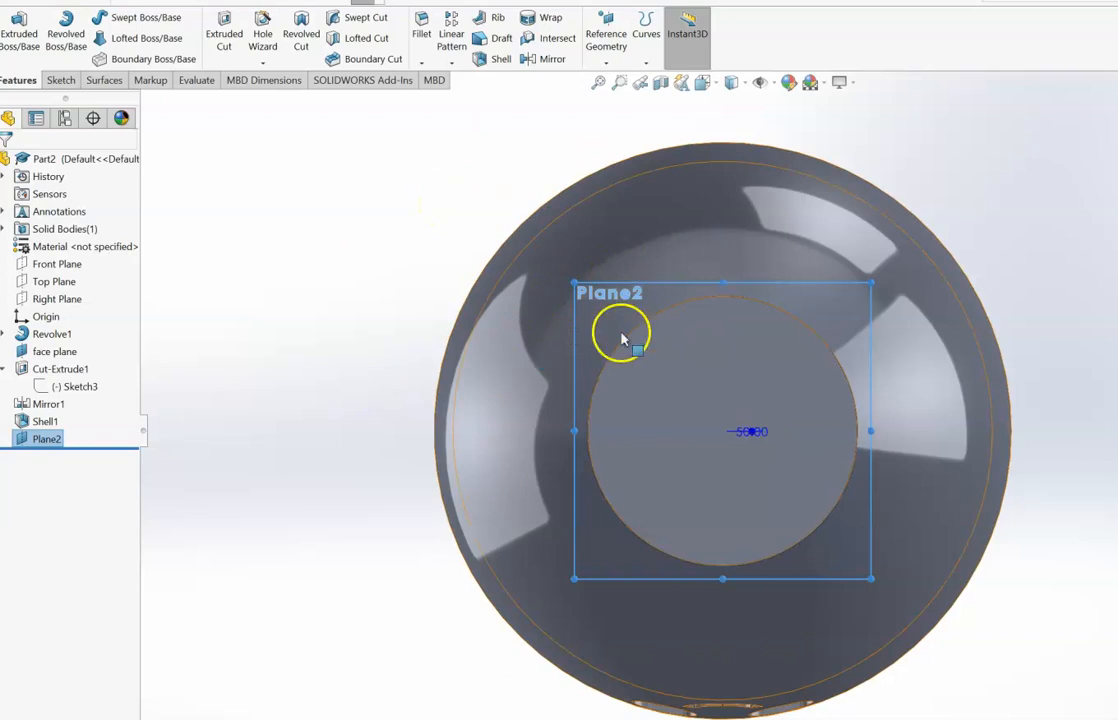
left_click(60, 80)
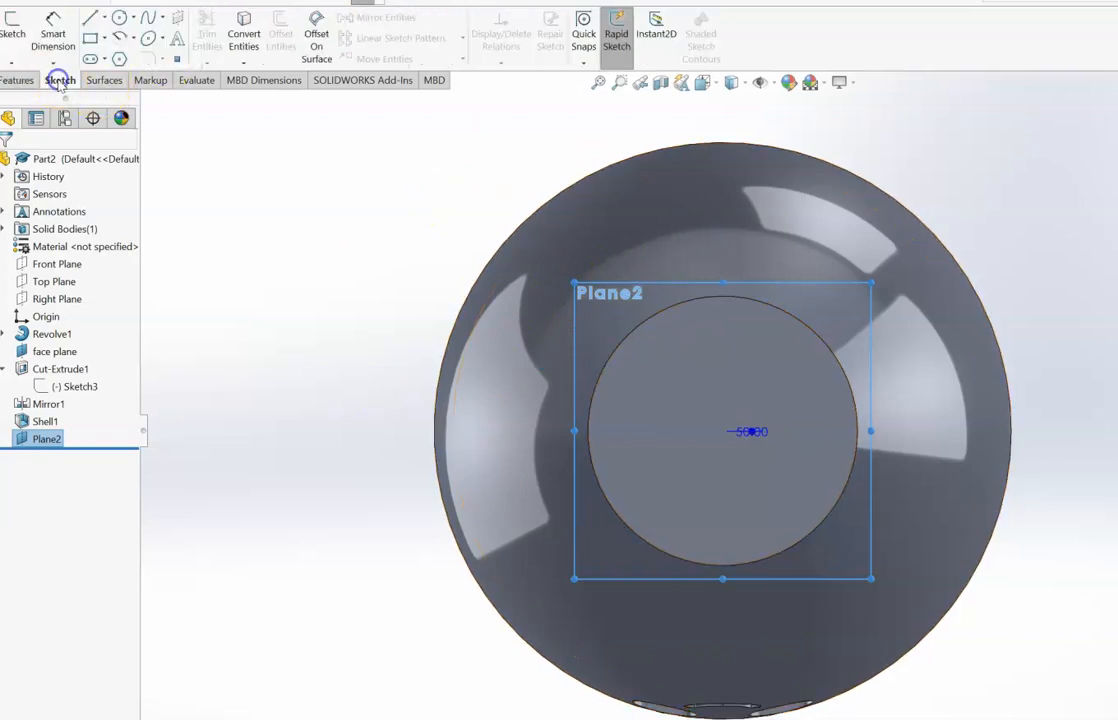
left_click(119, 18)
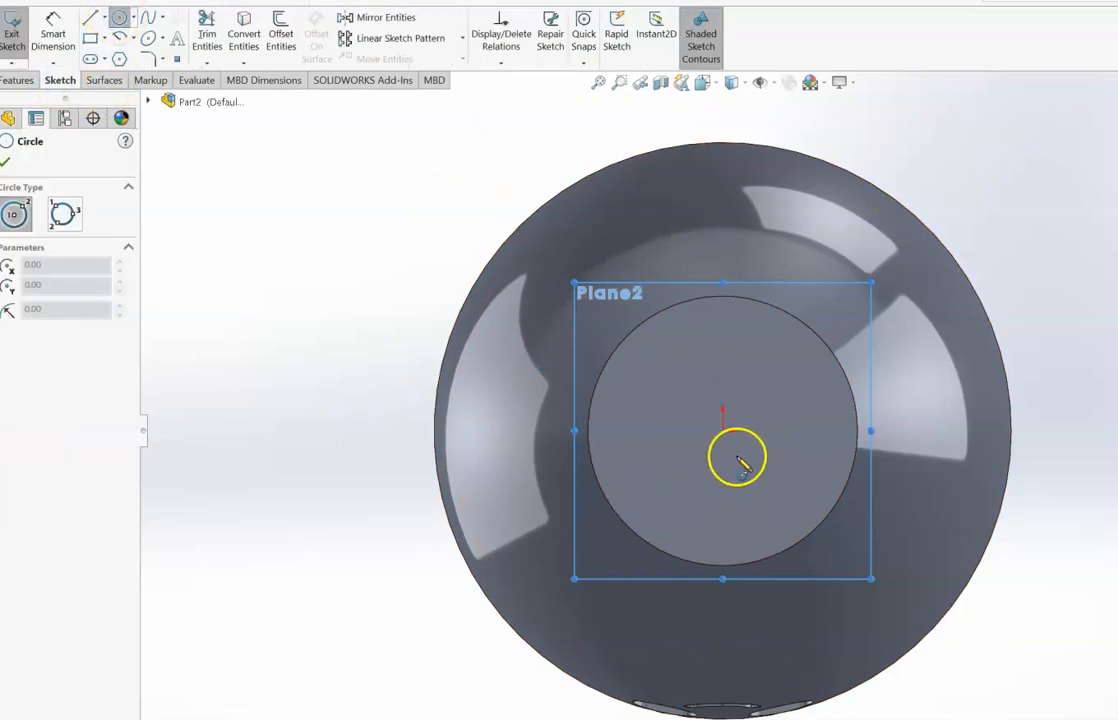
left_click(723, 432)
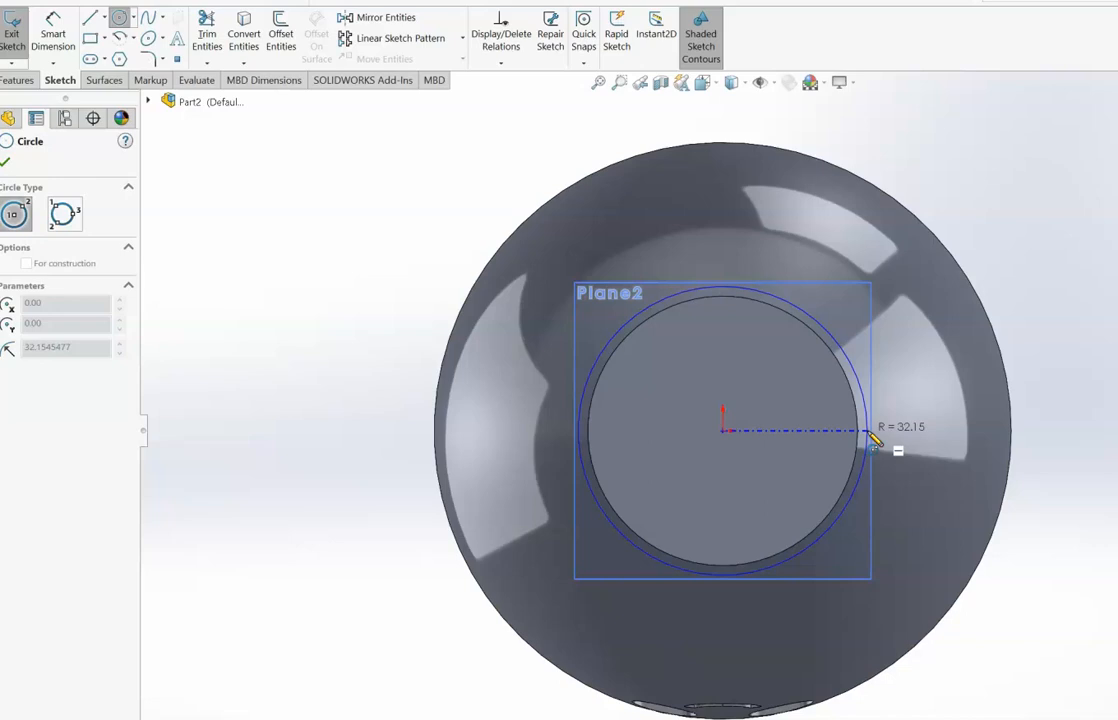
left_click(871, 439)
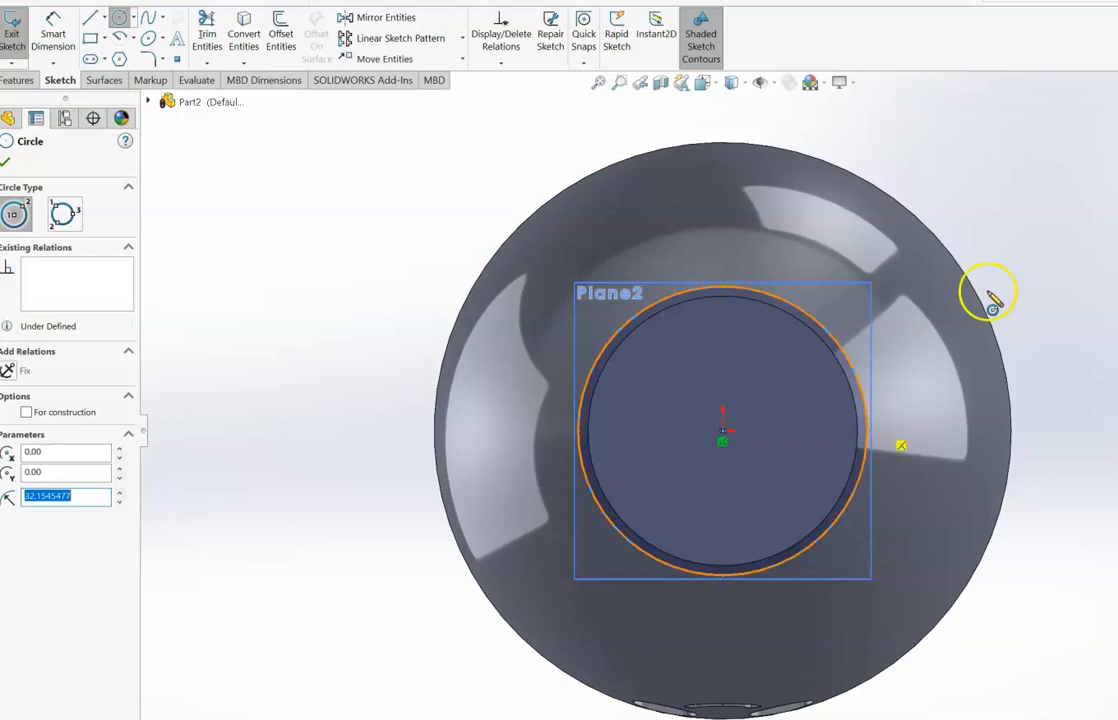
Step: Dimension the sketched circle's diameter as 66 mm
left_click(55, 30)
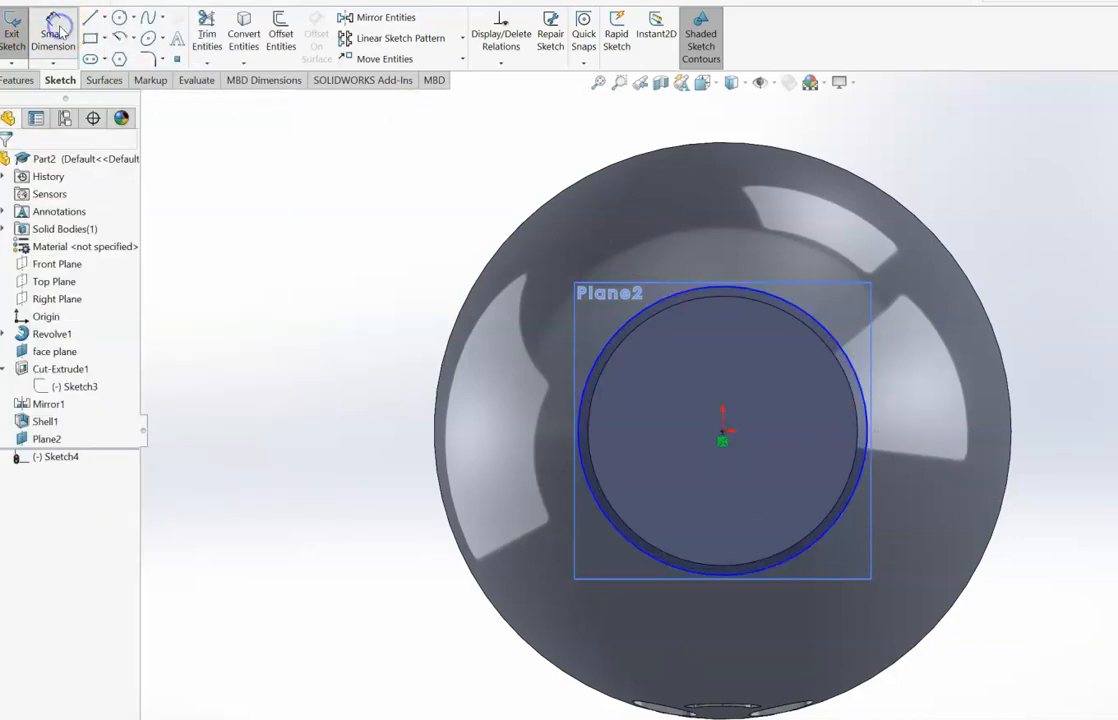
left_click(866, 424)
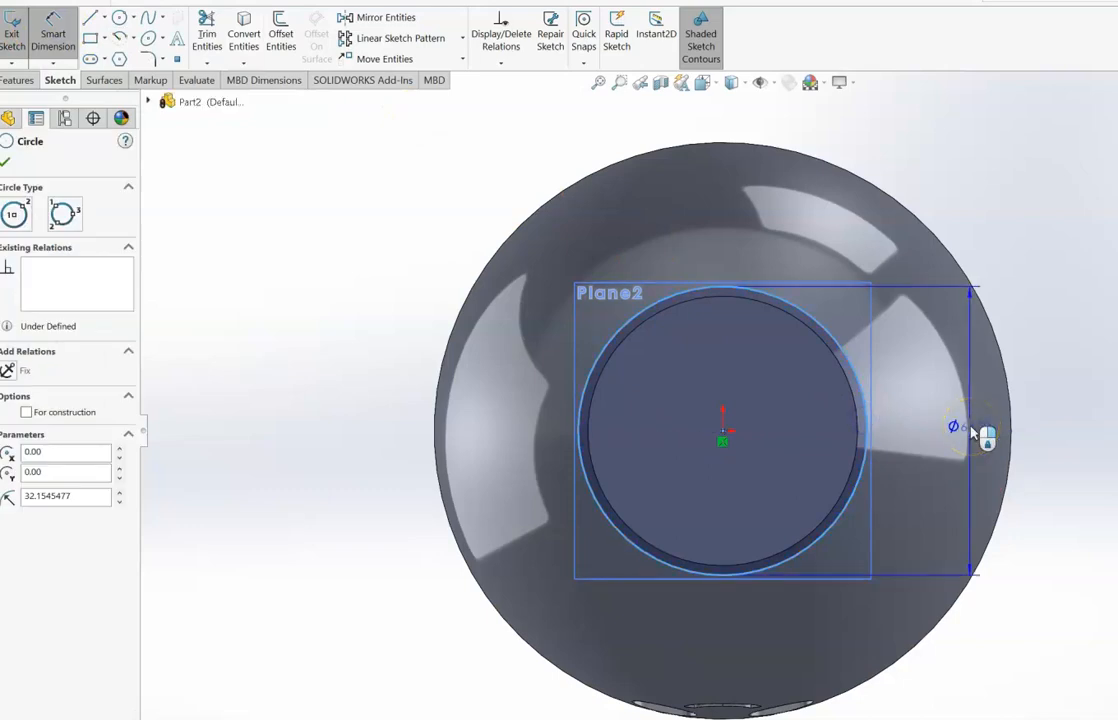
left_click(983, 432)
left_click(991, 486)
left_click(960, 273)
left_click(962, 600)
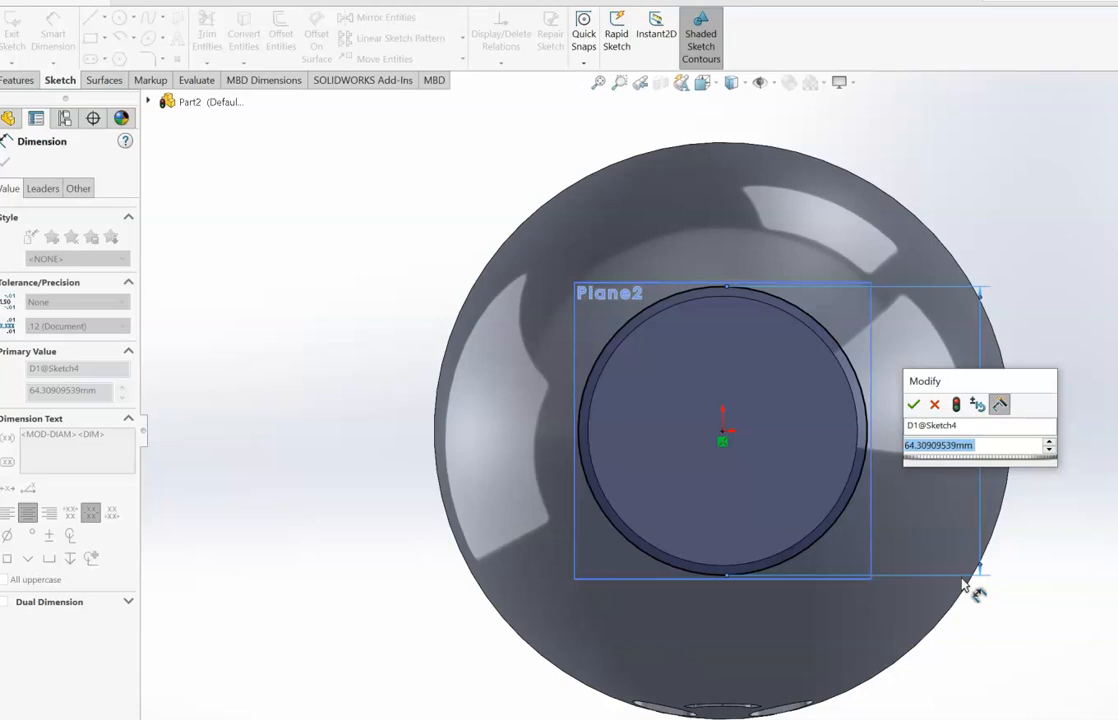
type("66")
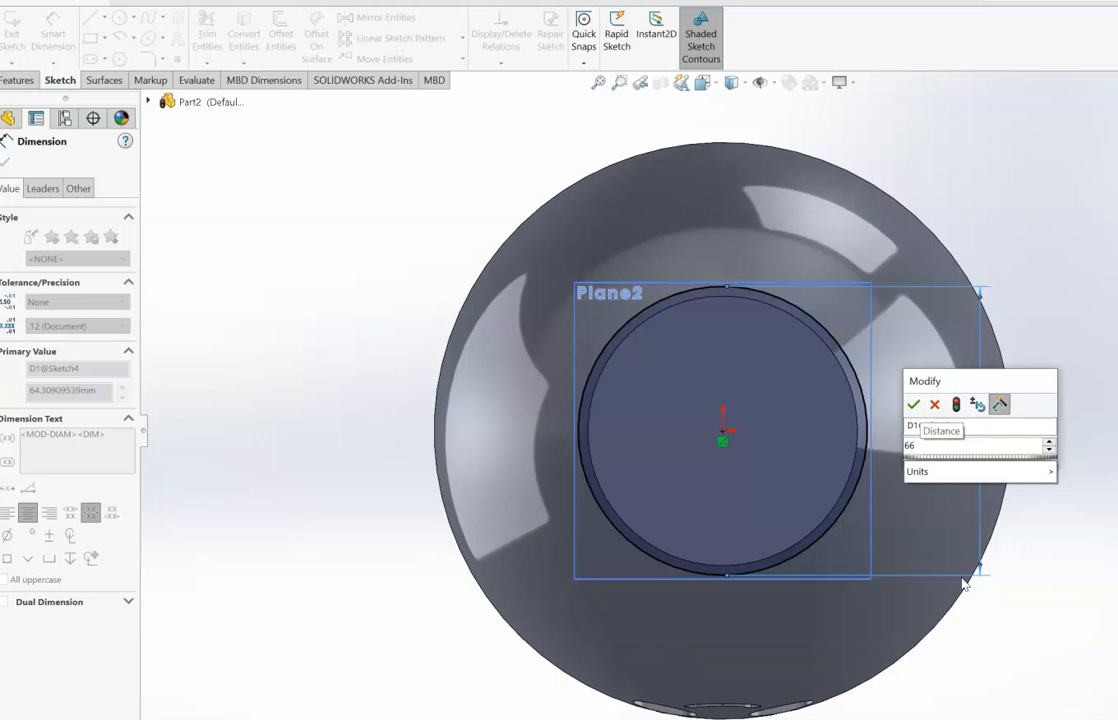
key("Return")
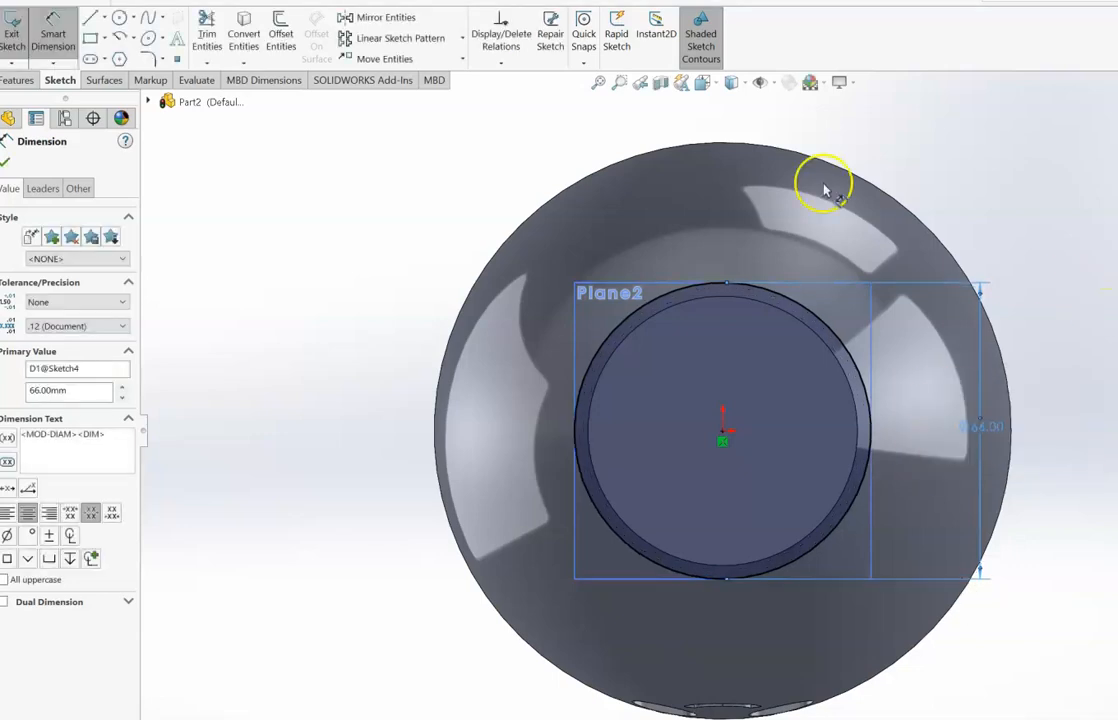
Step: Examine the pot upright from the back, fitted completely in view, with the circle sketch still open
key("Down")
key("Down")
key("Down")
key("Down")
key("Down")
key("Down")
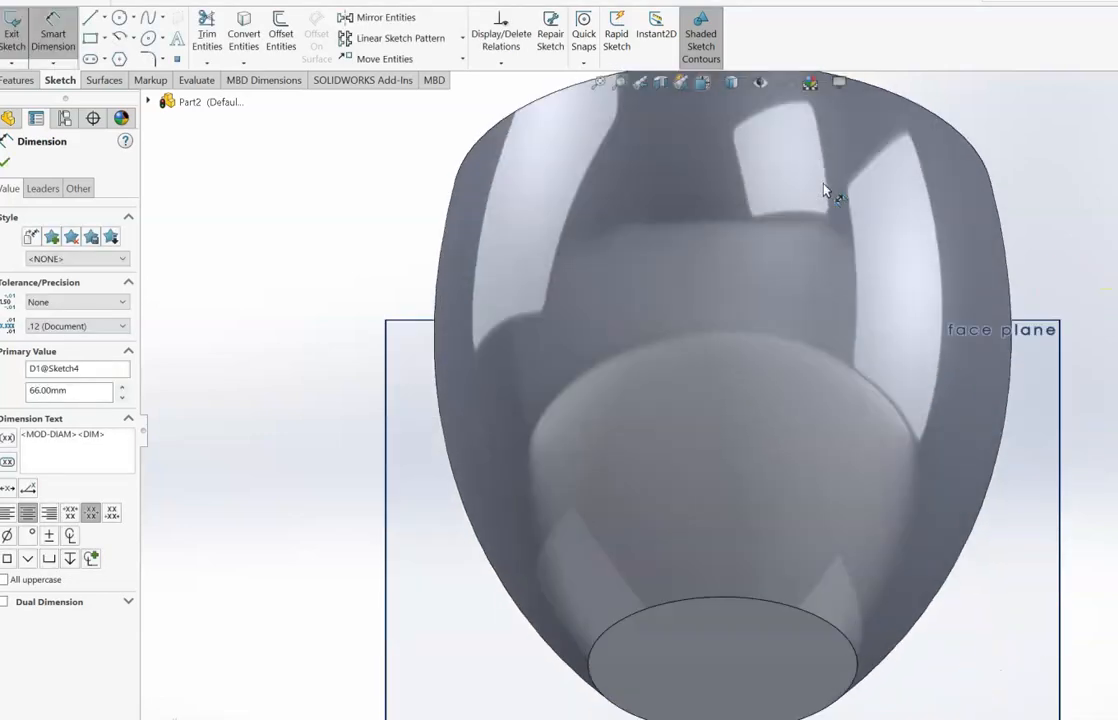
left_click(598, 82)
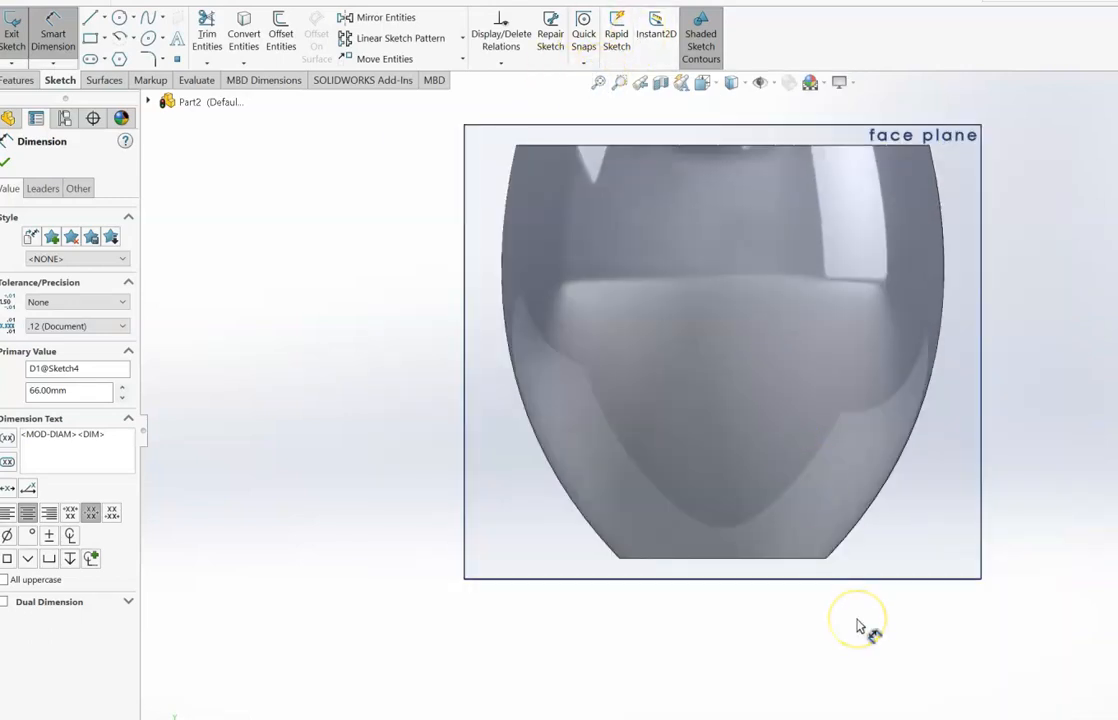
Step: Close the circle sketch below the pot, with the whole pot and circle in view
key("Up")
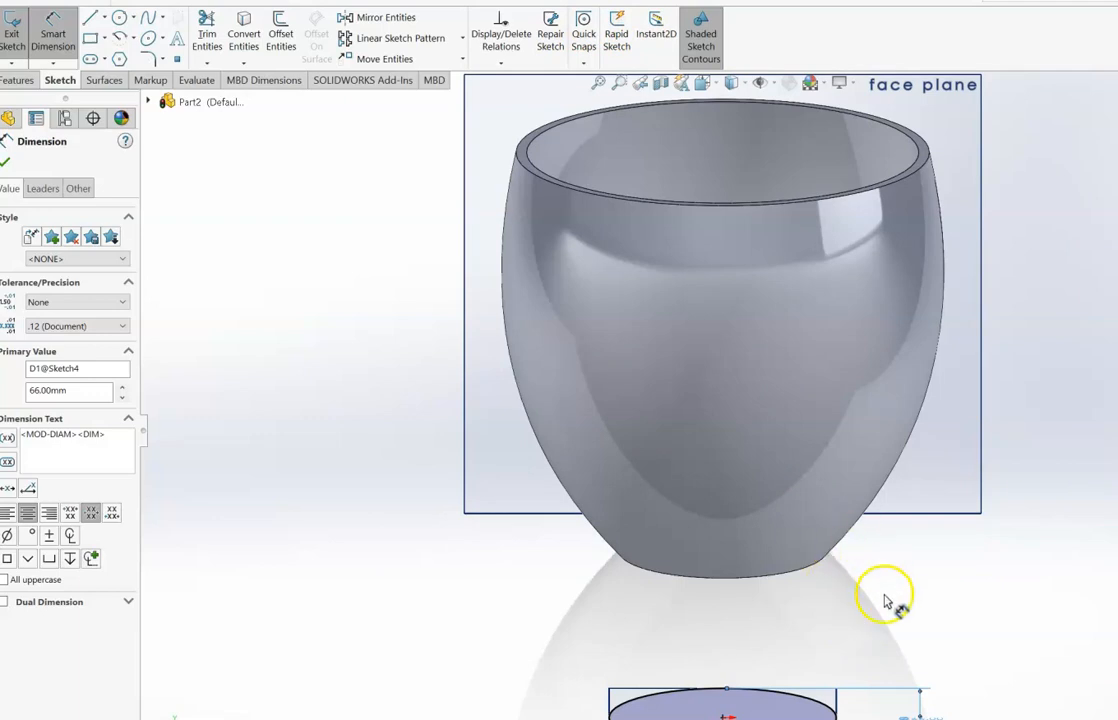
left_click(619, 82)
scroll(709, 274, "down", 2)
scroll(709, 274, "up", 4)
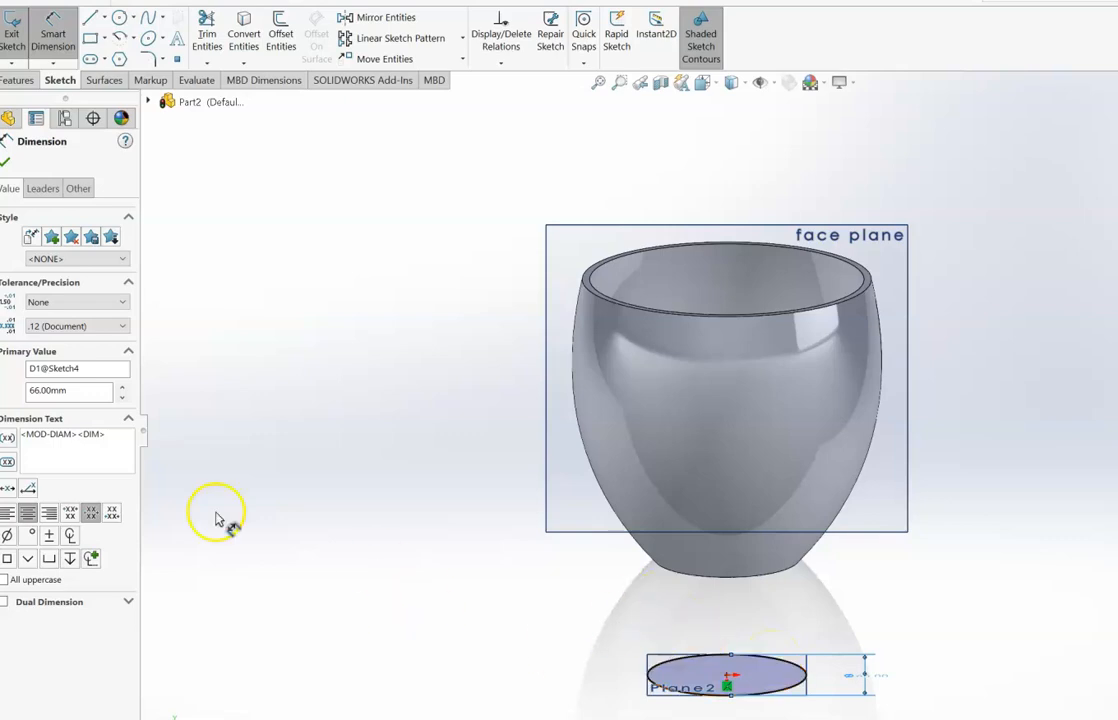
left_click(12, 18)
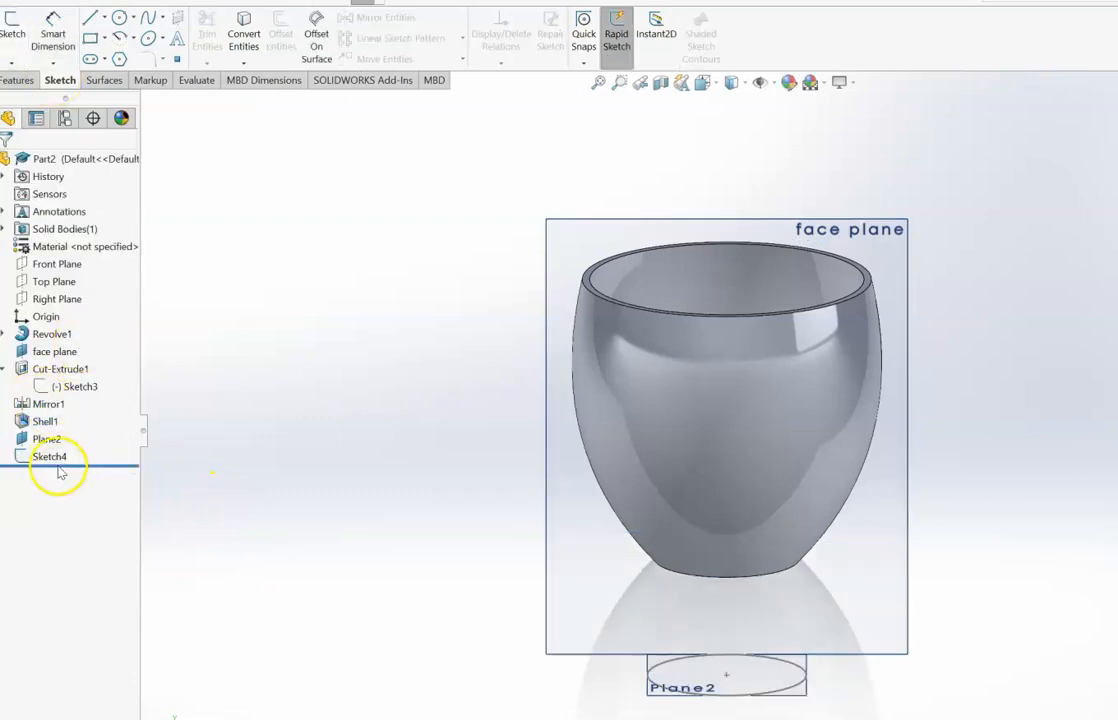
Step: Extrude the 66 mm circle 8 mm upward toward the pot as a blind boss with merge result on
left_click(48, 455)
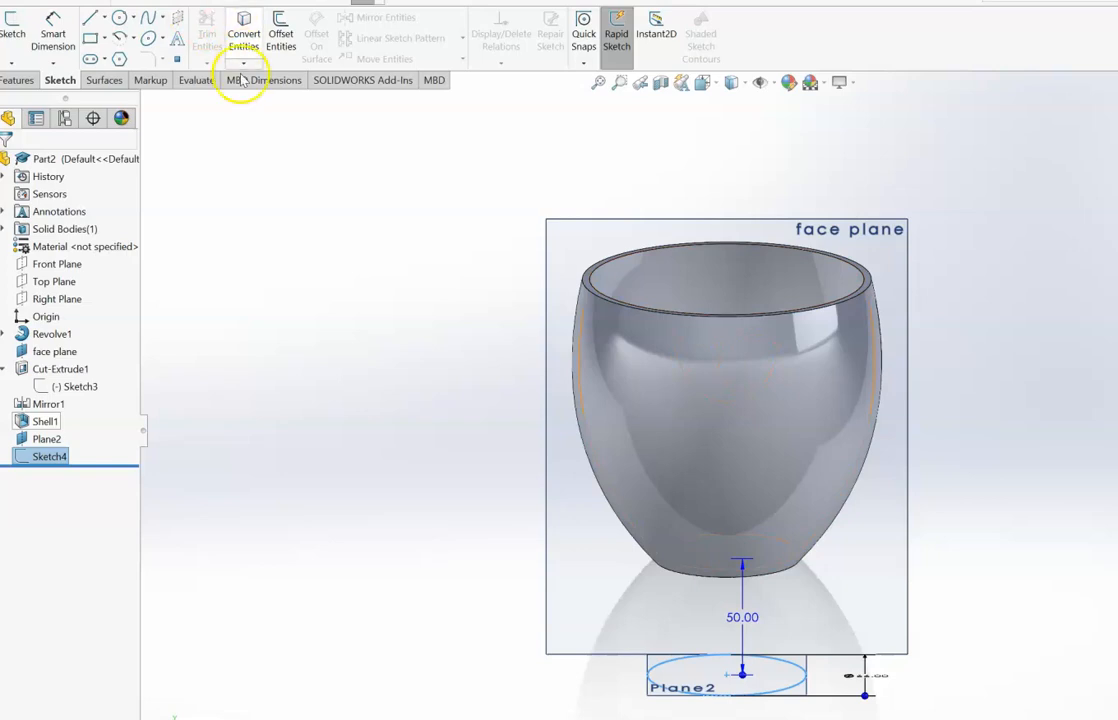
left_click(16, 82)
left_click(22, 20)
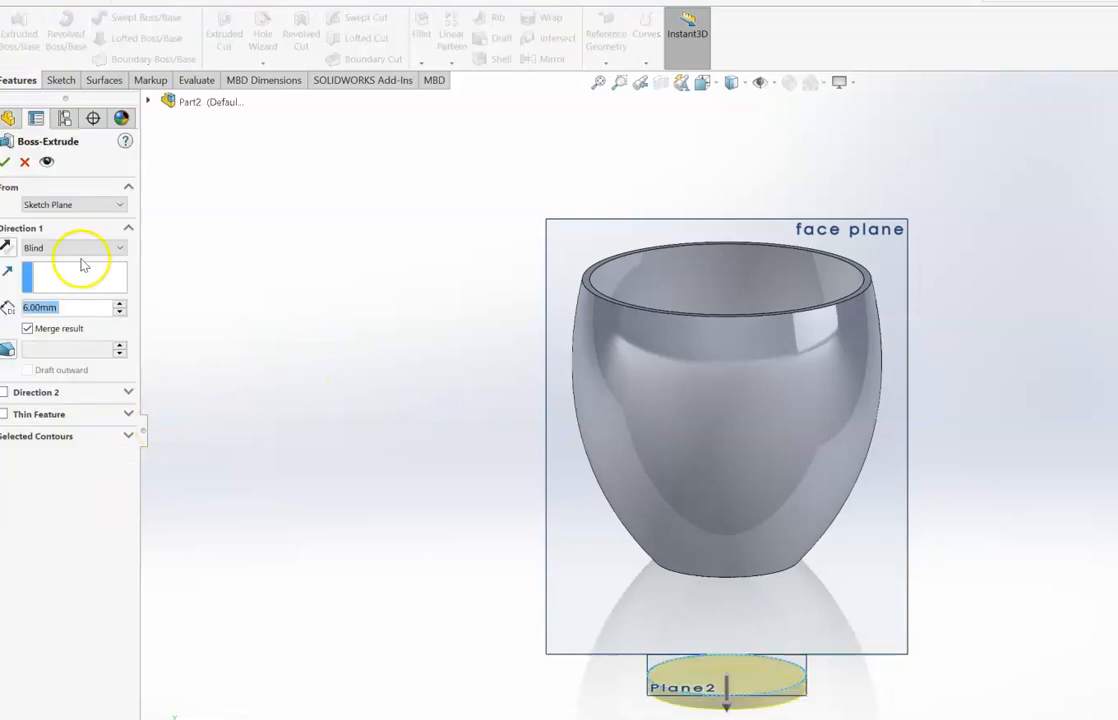
left_click(464, 633)
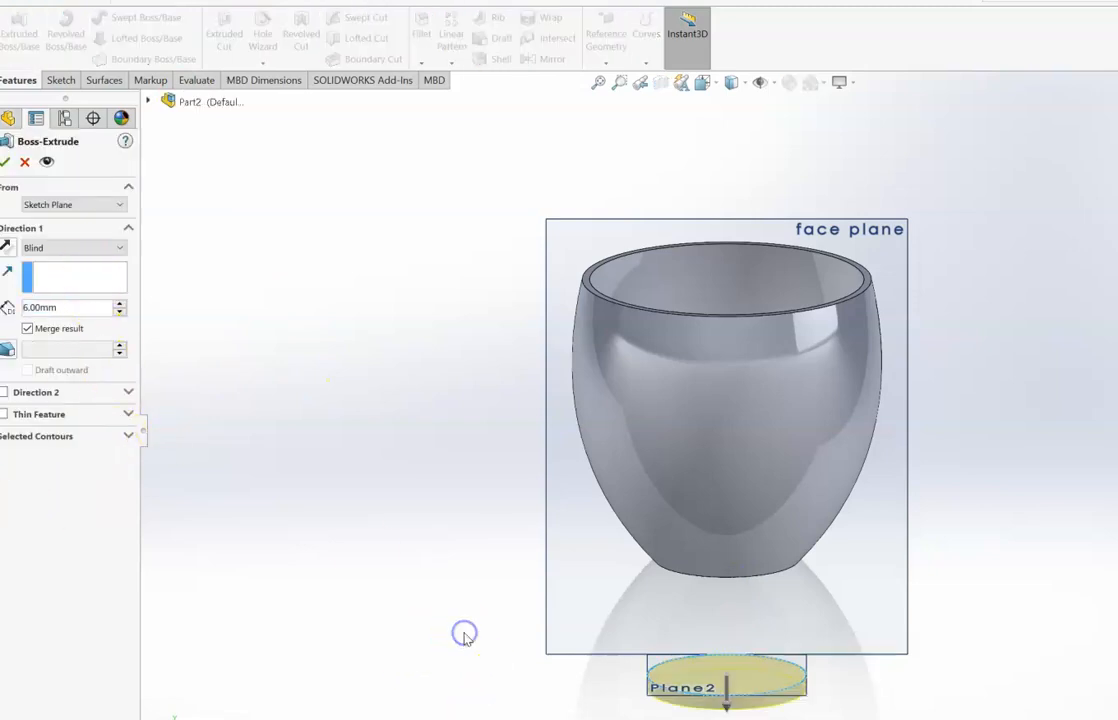
left_click(620, 82)
mouse_move(593, 628)
left_mouse_down()
mouse_move(724, 716)
mouse_move(849, 719)
left_mouse_up()
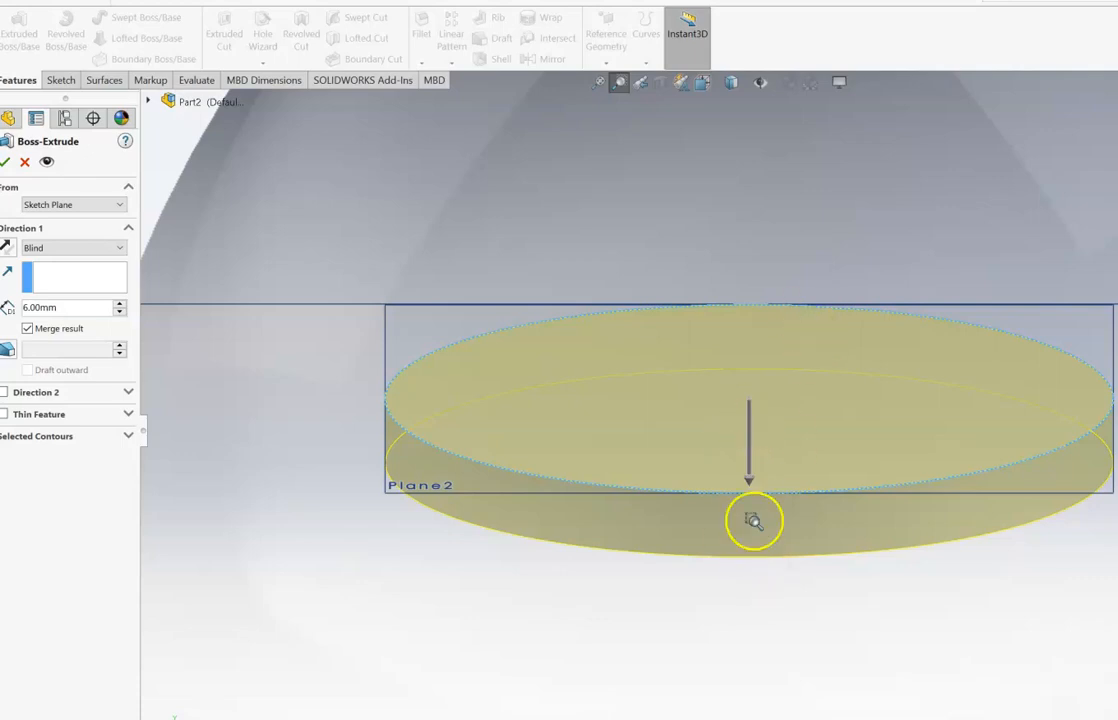
left_click(8, 247)
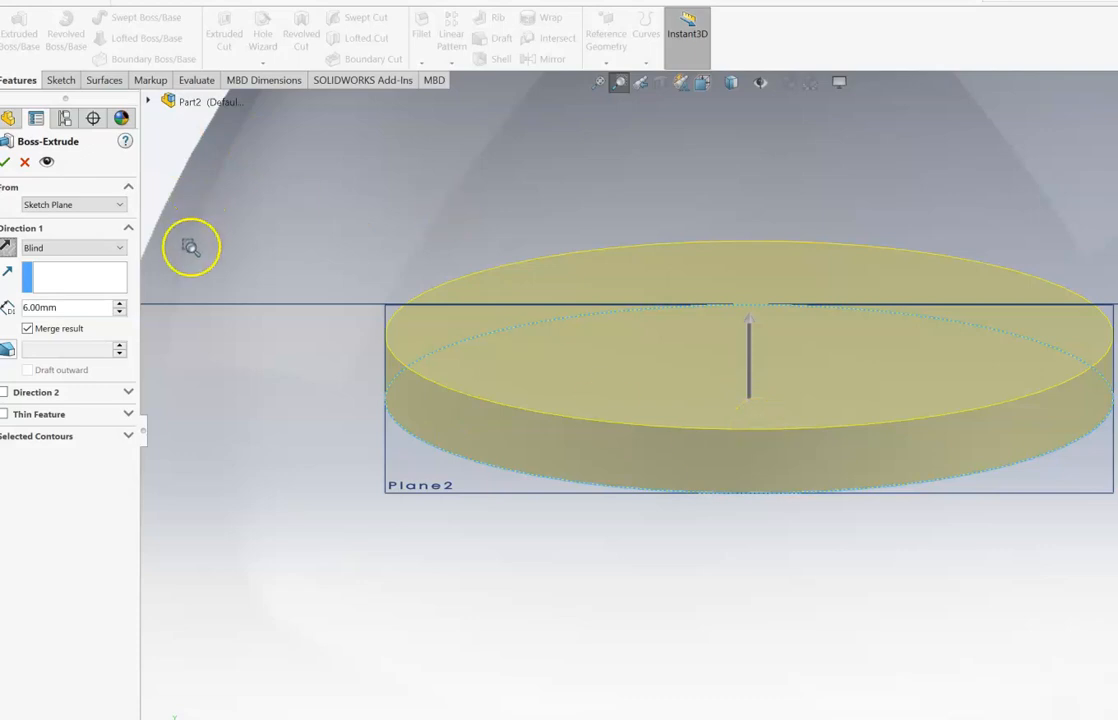
double_click(31, 308)
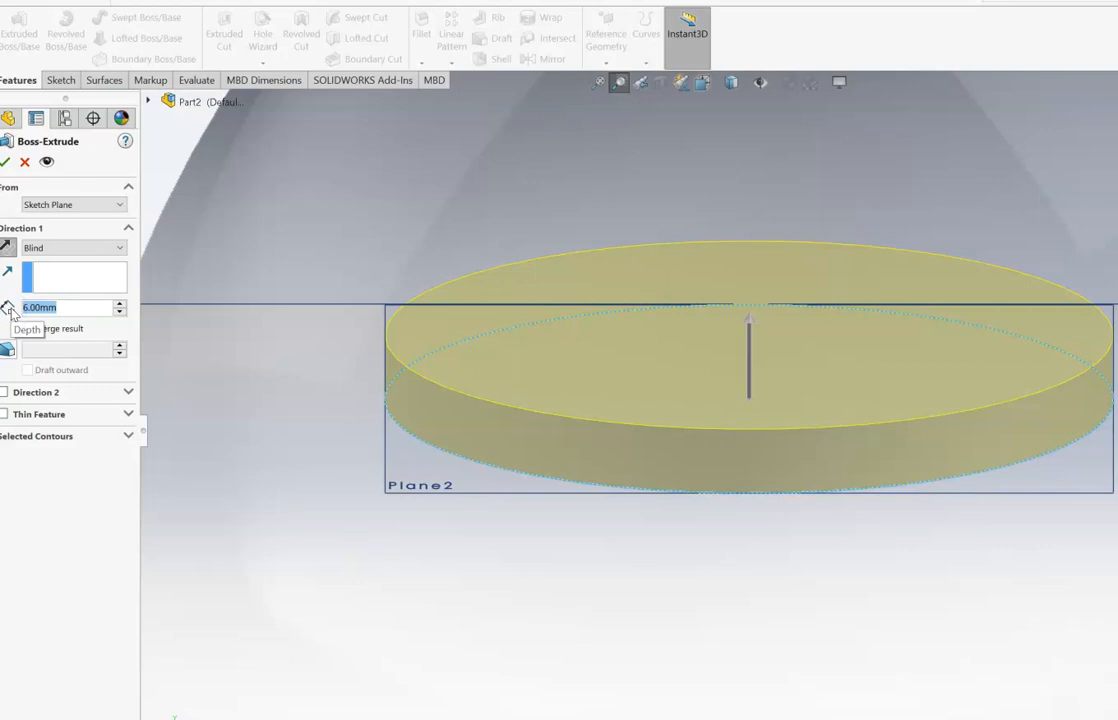
type("8")
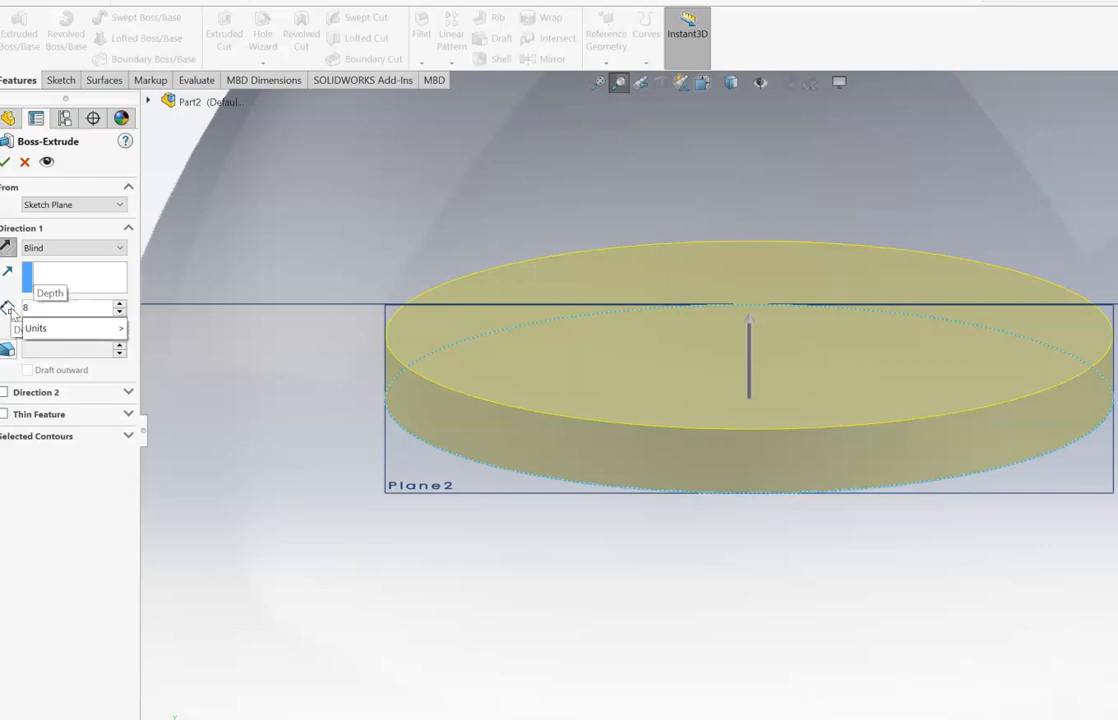
key("Return")
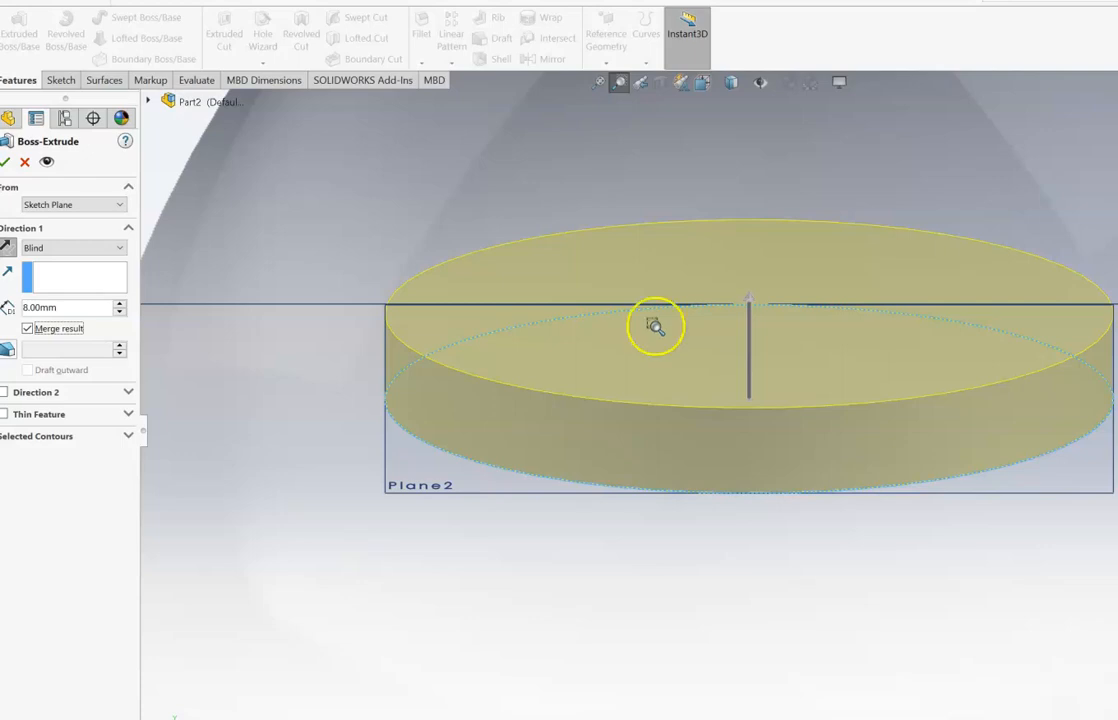
left_click(6, 162)
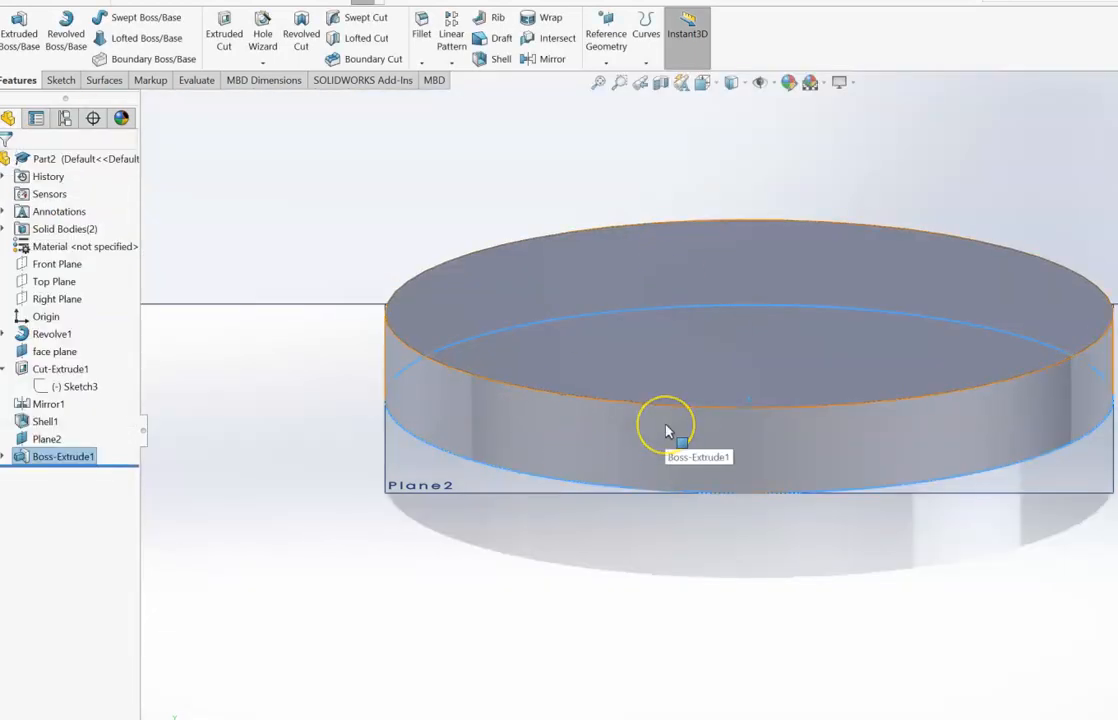
Step: Shell the extruded disc to a 3 mm wall thickness, removing its top face
left_click(656, 285)
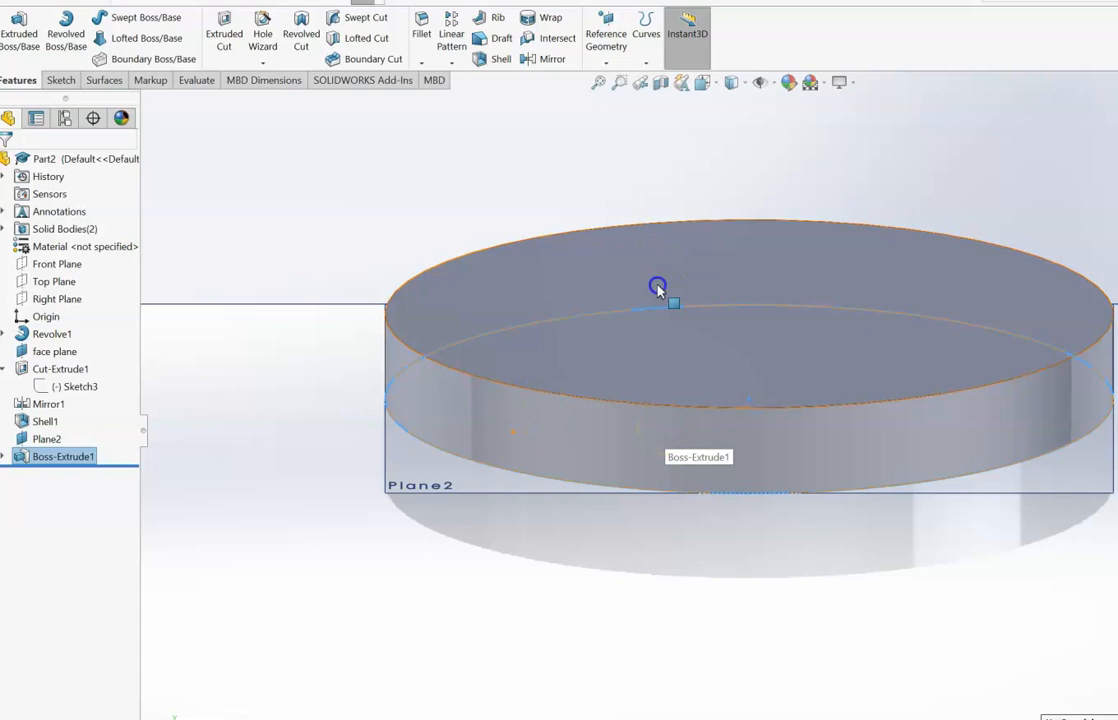
left_click(306, 24)
left_click(499, 59)
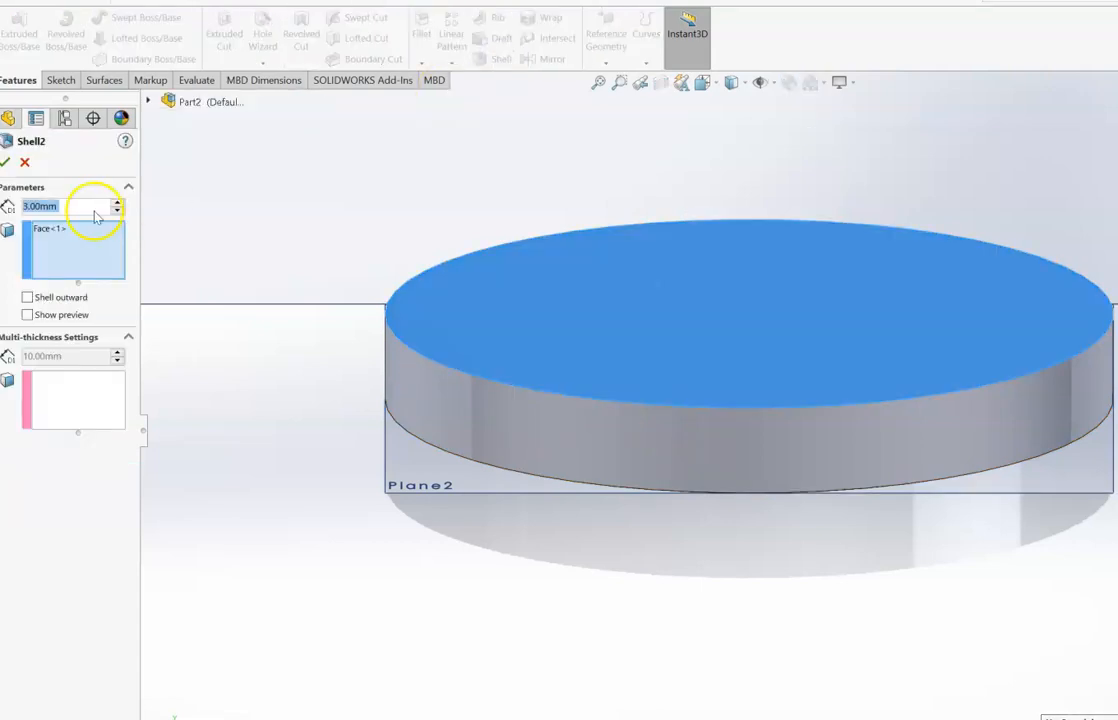
left_click(7, 164)
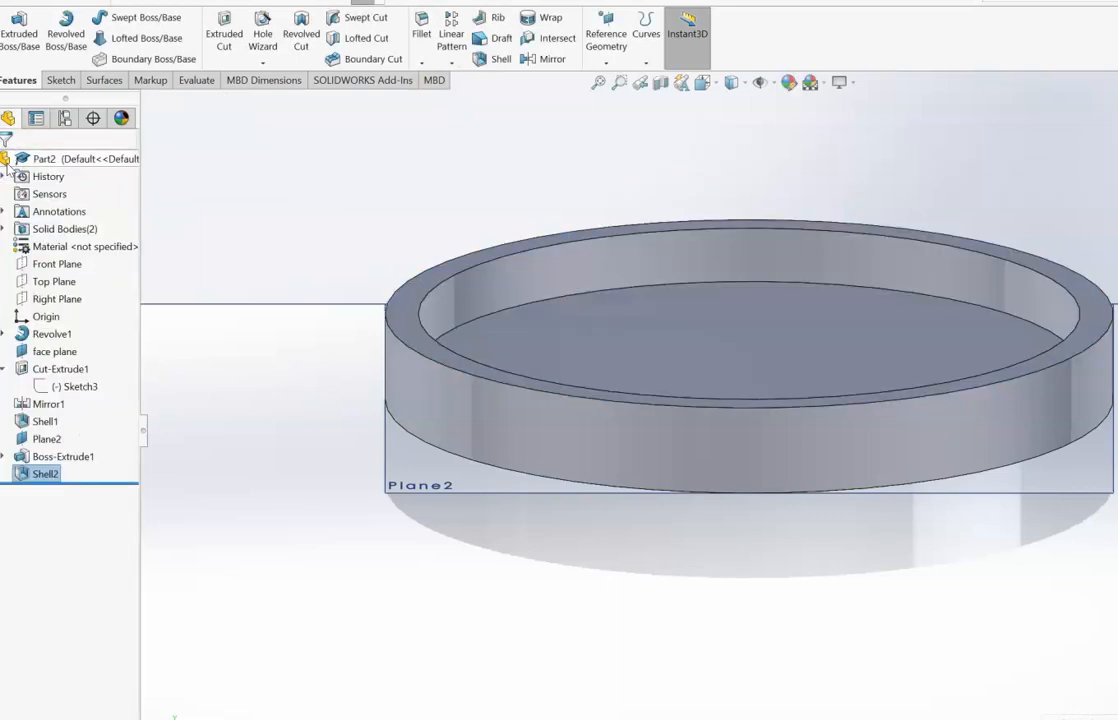
Step: Hide the shelled dish body below the pot, with the whole model seen from the front
key("ctrl+1")
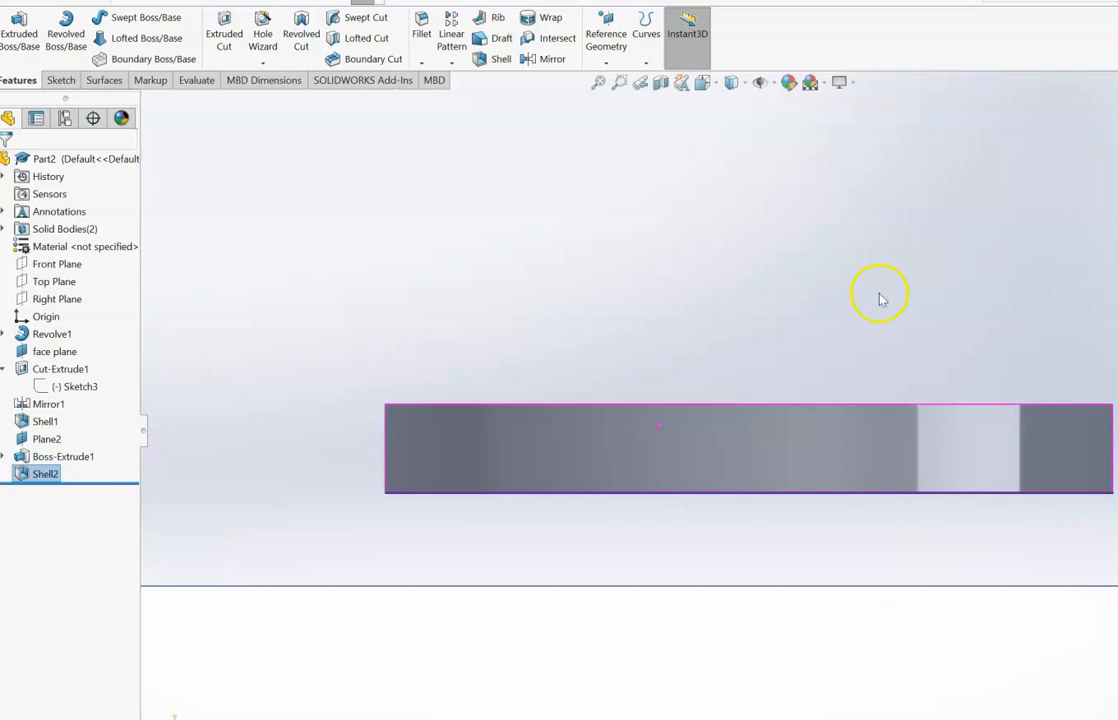
left_click(598, 84)
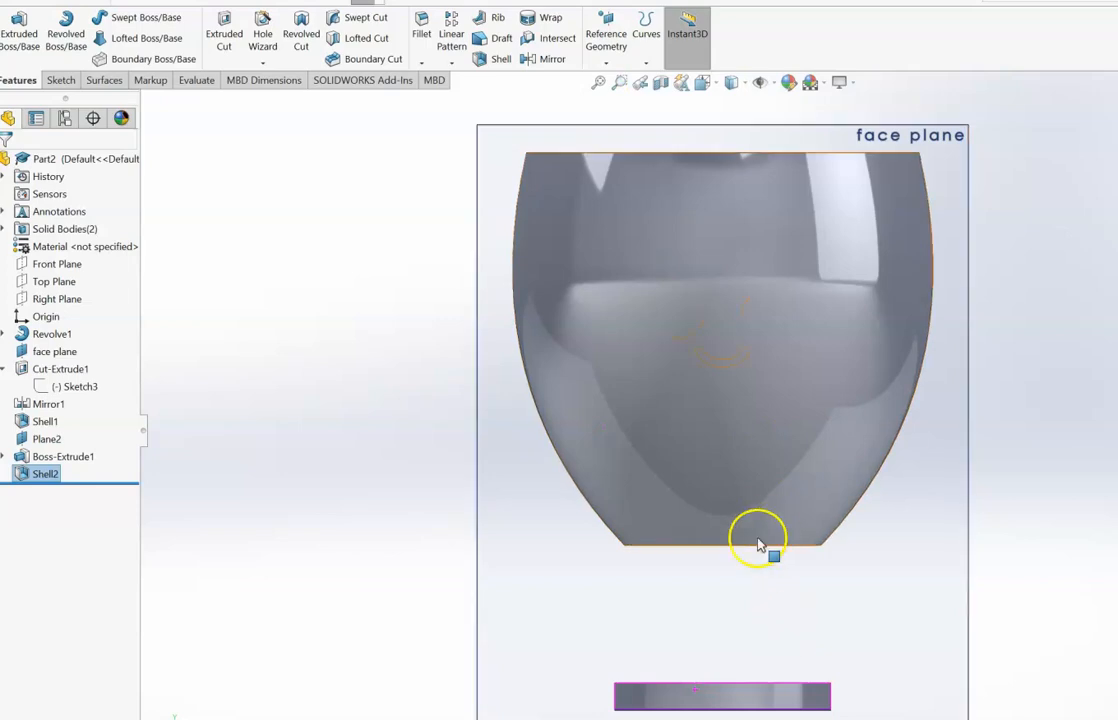
left_click(47, 472)
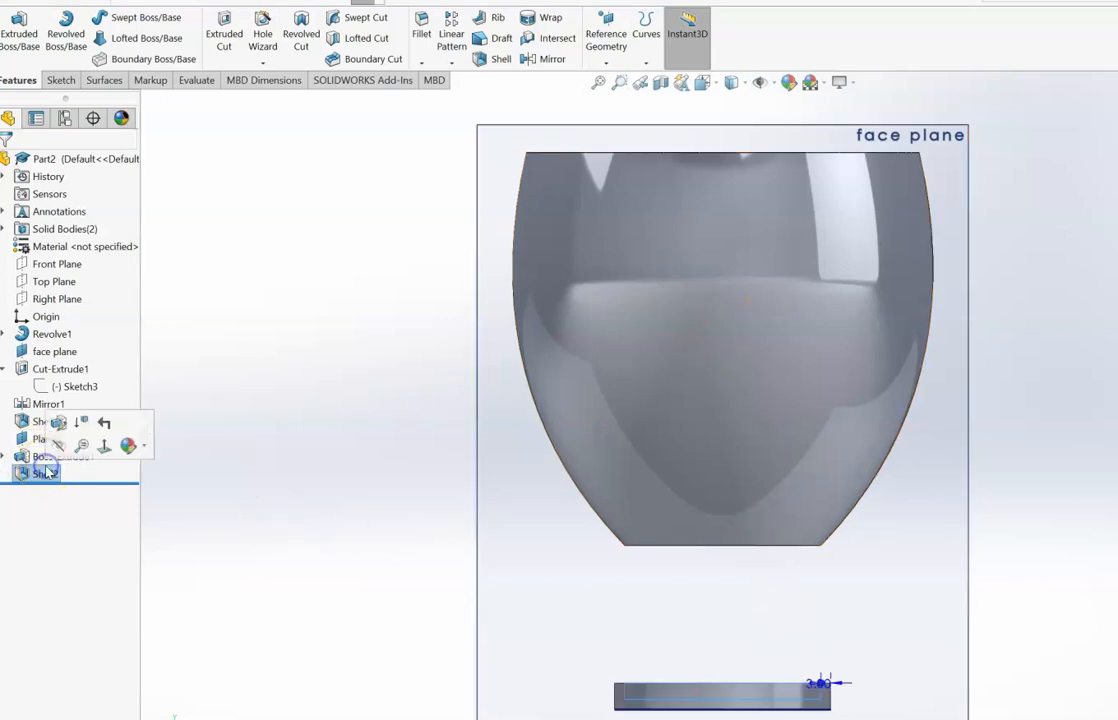
left_click(22, 476)
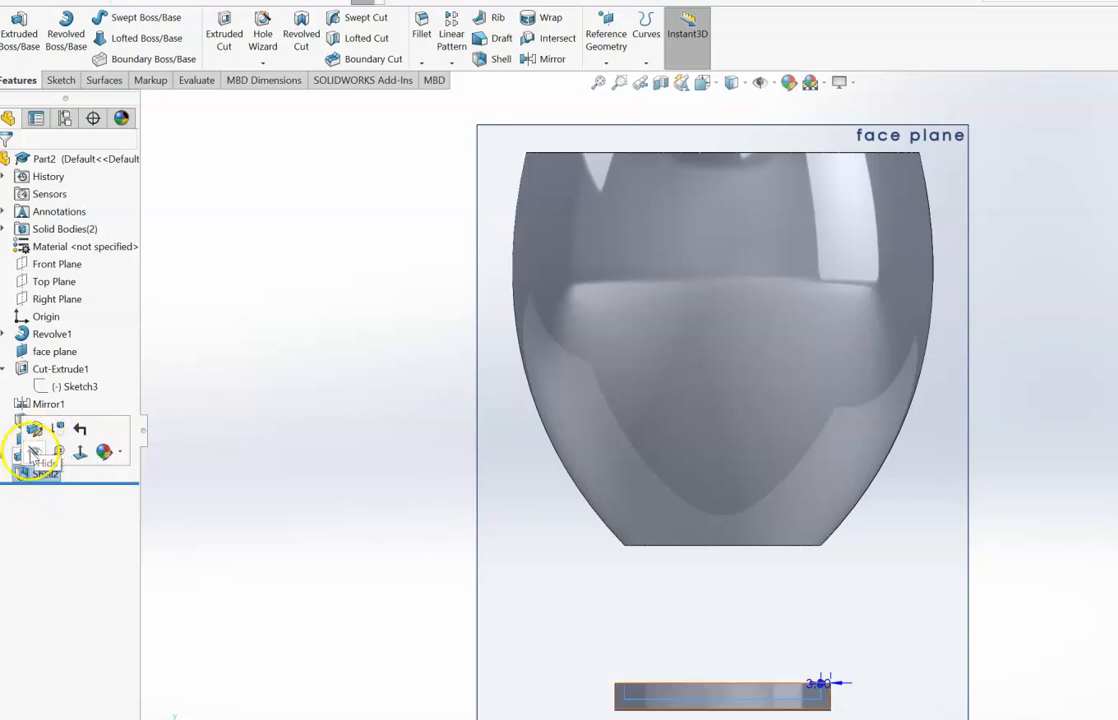
left_click(33, 452)
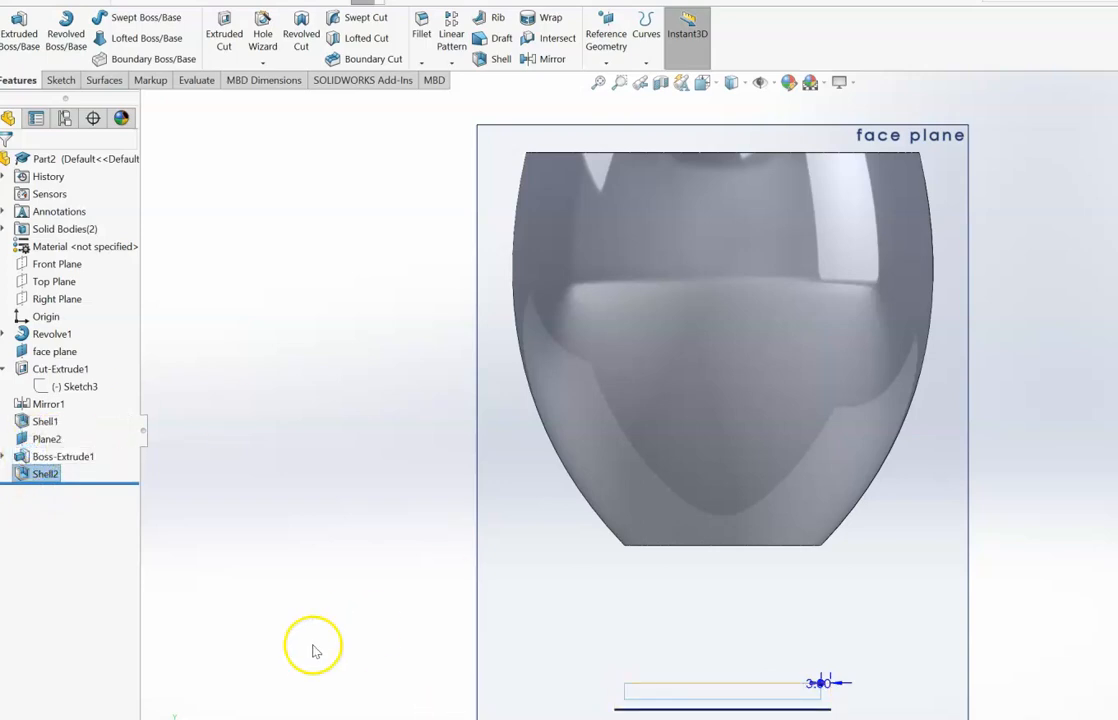
Step: Start a sketch on the pot's flat circular underside, ready for drawing a circle
left_click(694, 641)
key("Up")
key("Up")
key("Up")
key("Up")
key("Up")
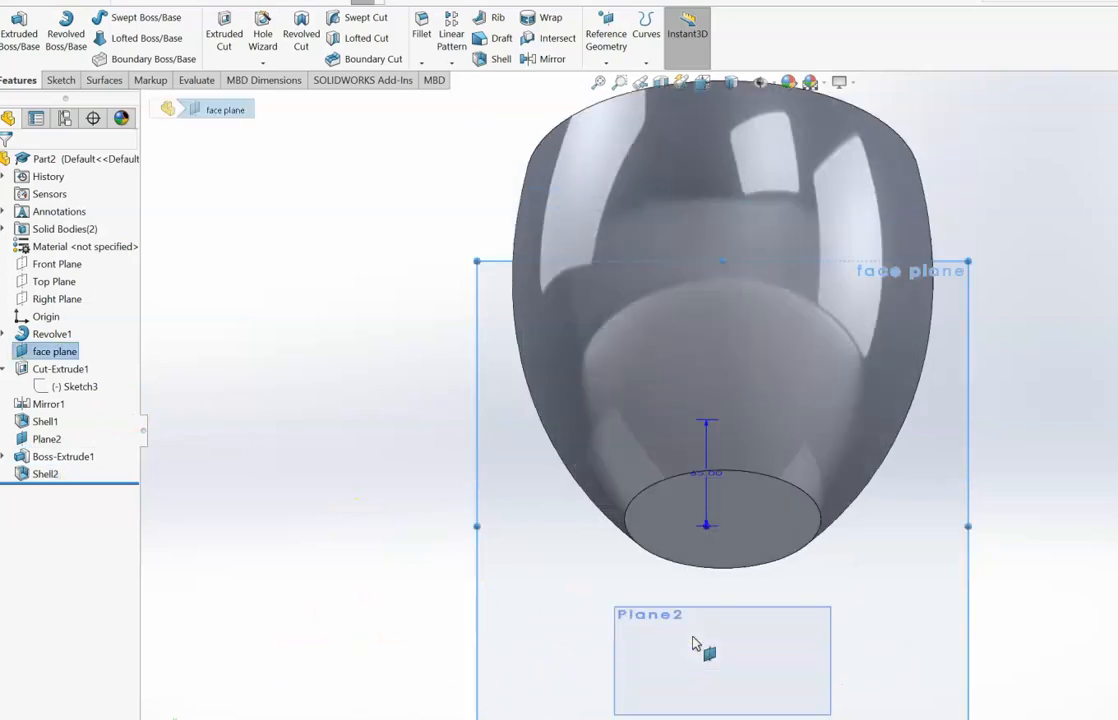
key("Up")
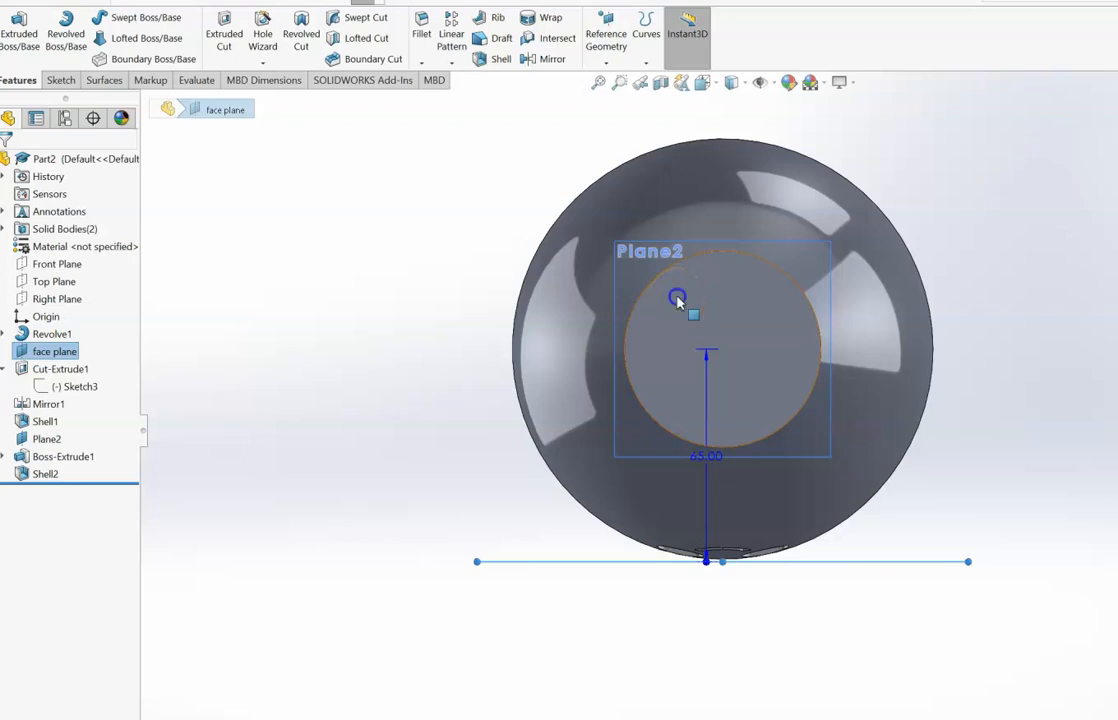
left_click(678, 303)
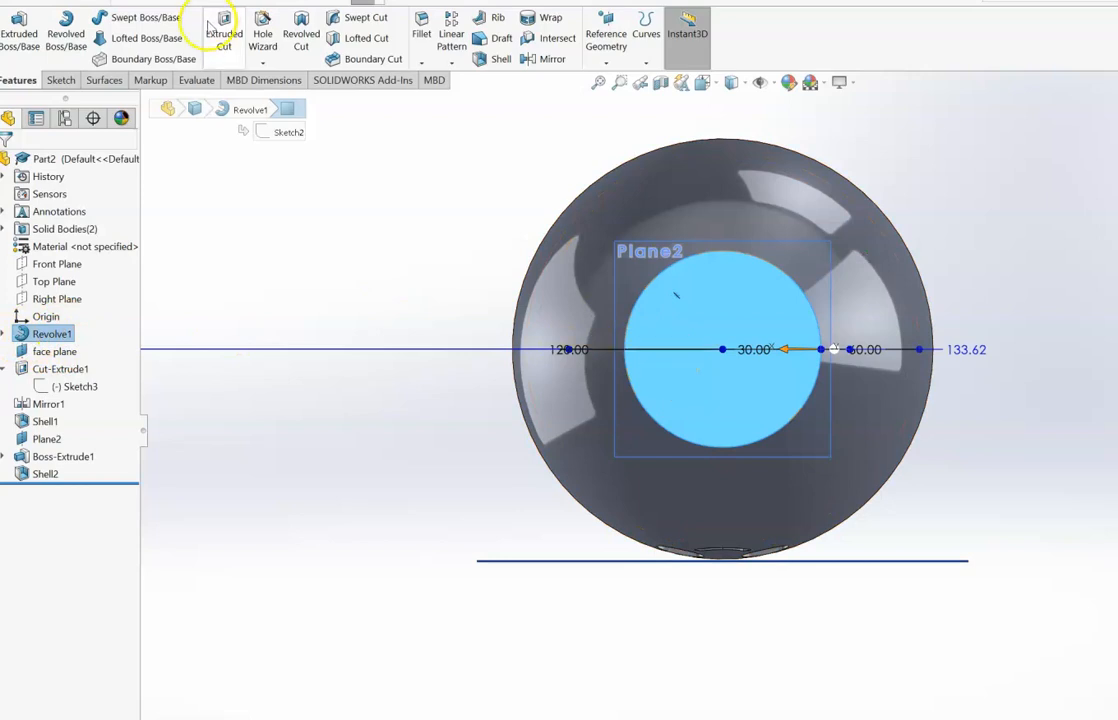
left_click(61, 79)
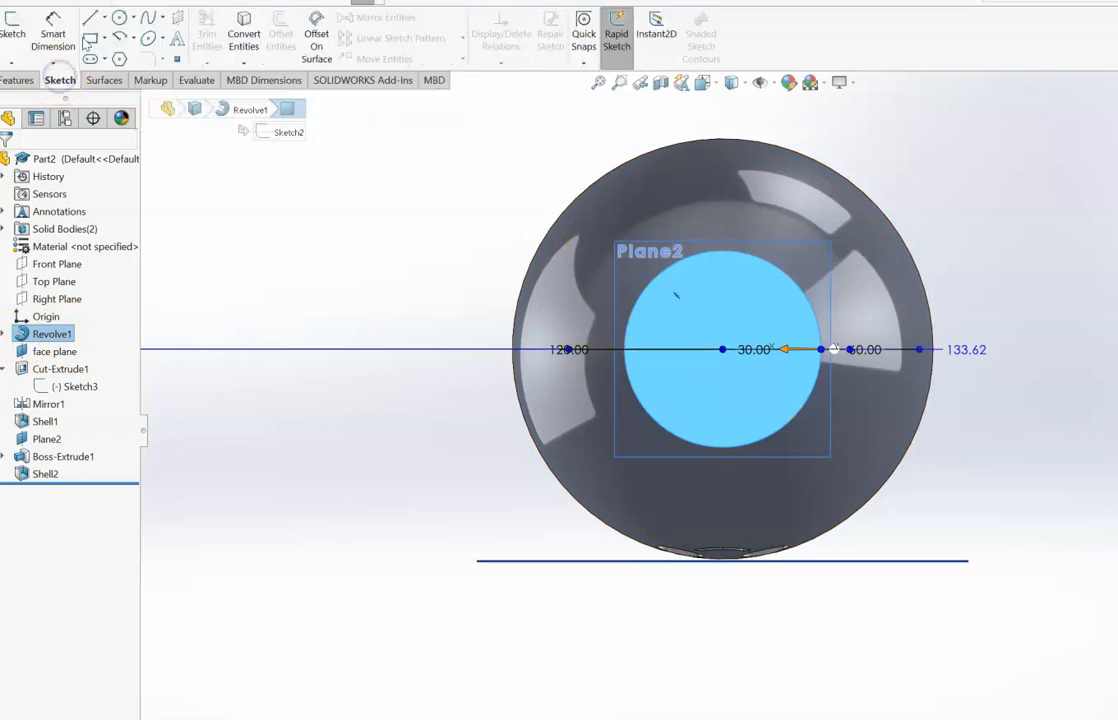
left_click(121, 19)
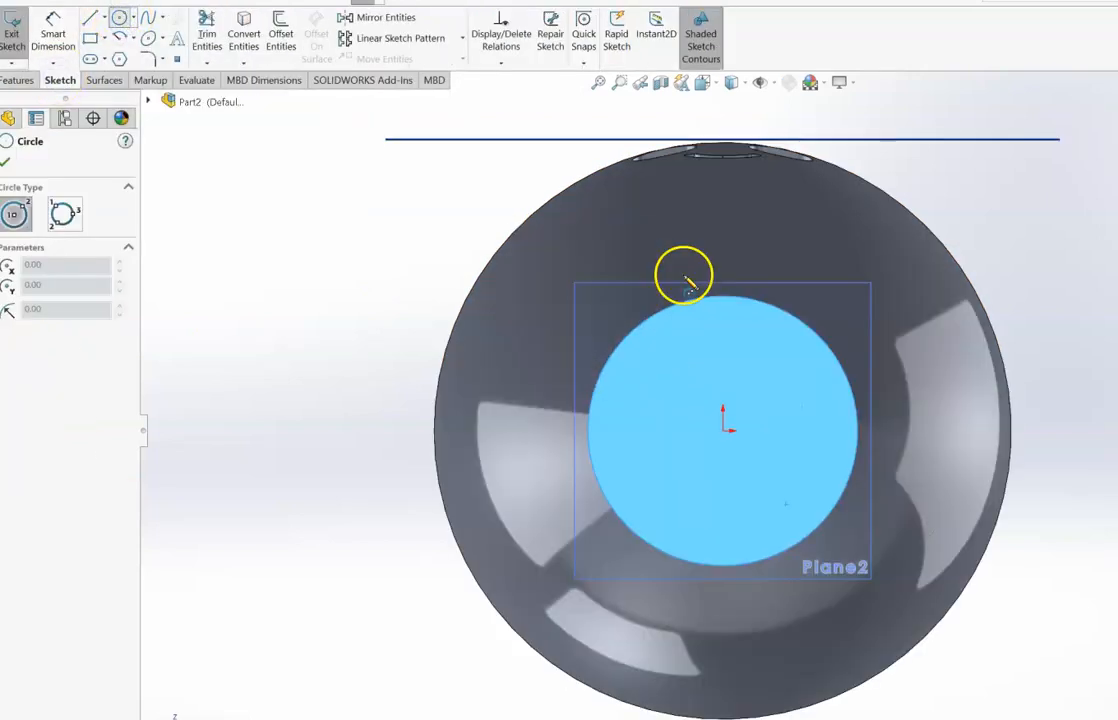
left_click(652, 362)
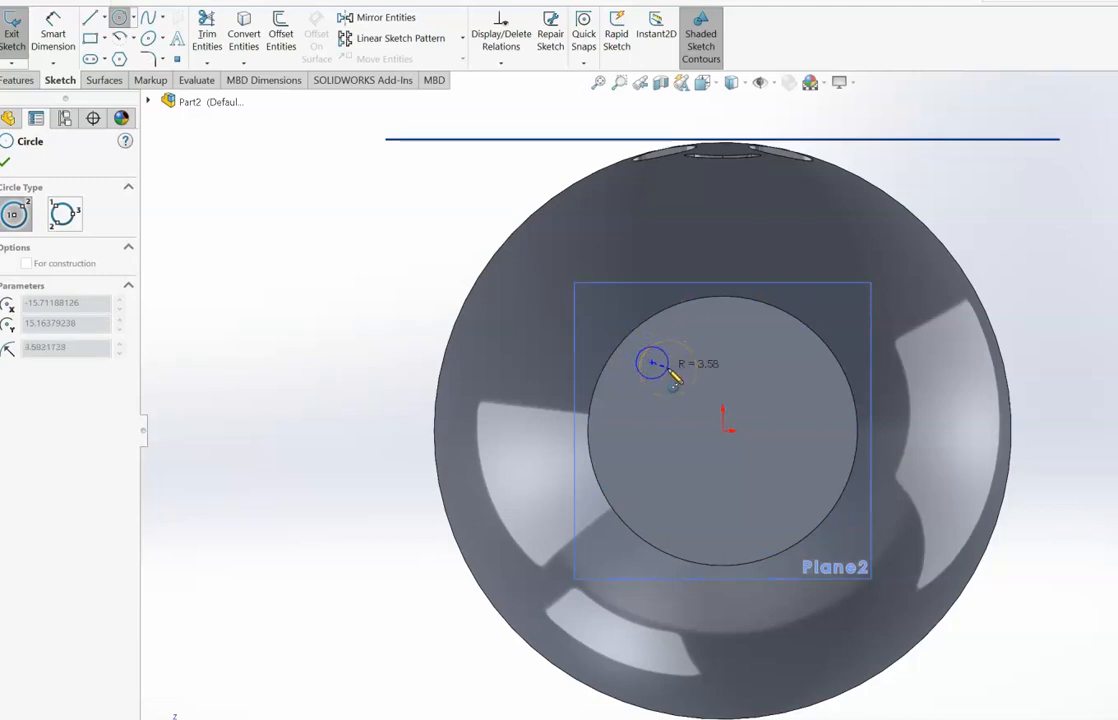
left_click(672, 373)
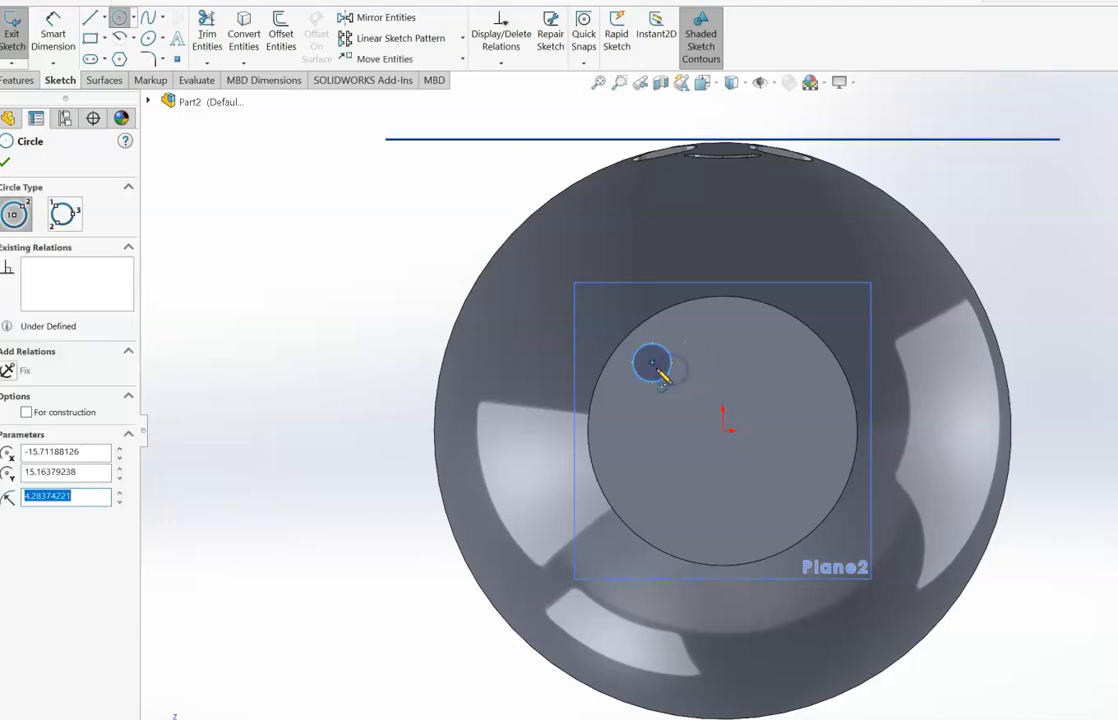
left_click(652, 363)
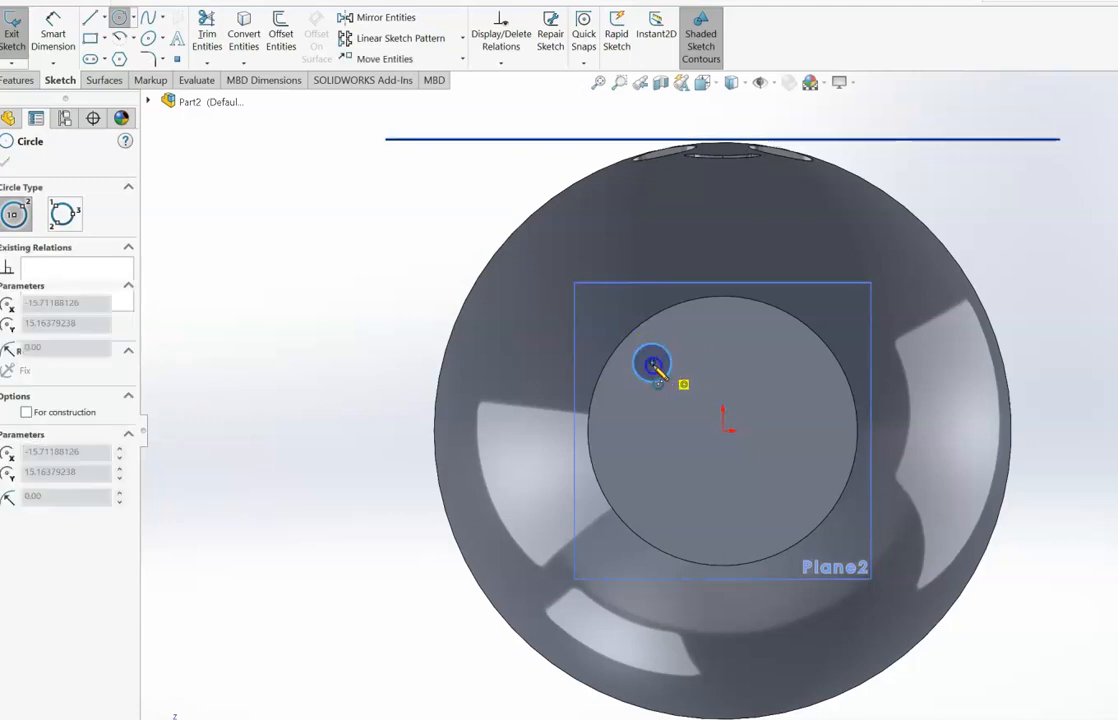
key("Escape")
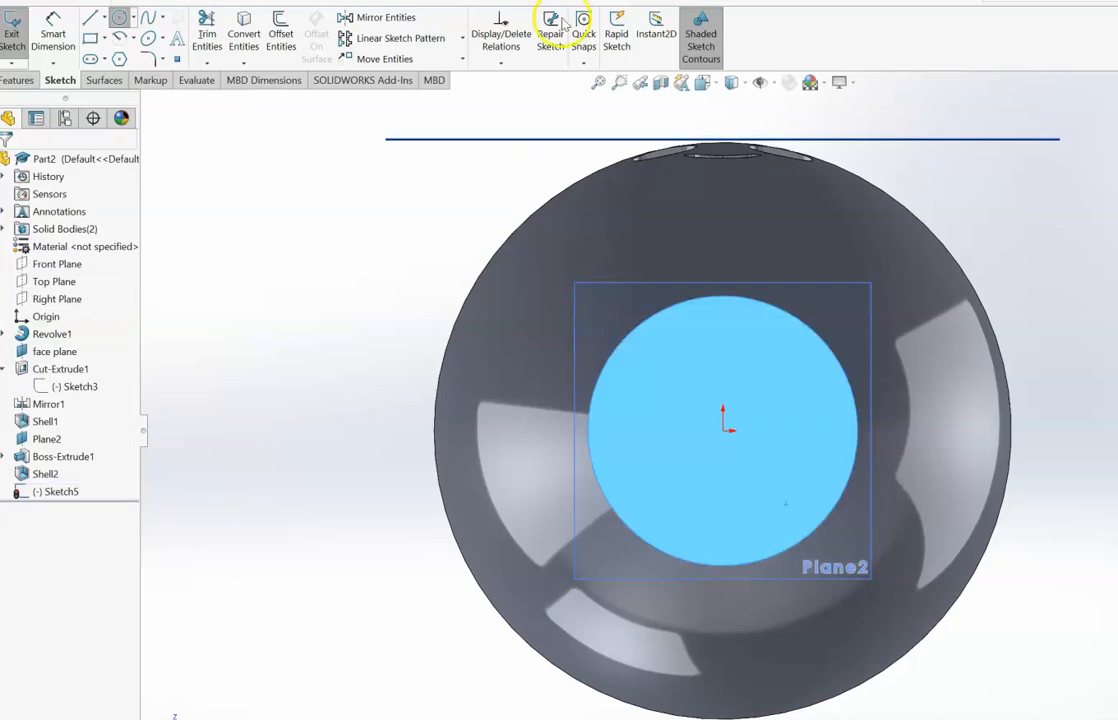
left_click(648, 371)
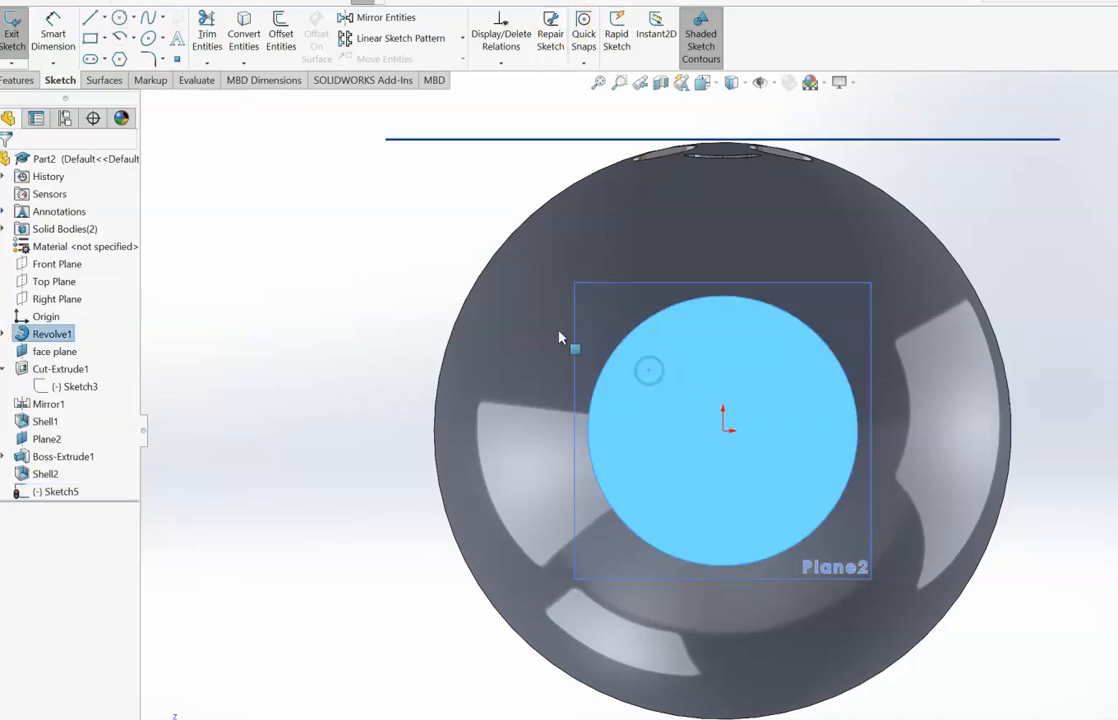
Step: Sketch a circle of about 4.5 mm radius on the underside, centred about 13.5 mm left of and 14.9 mm above the origin, and close the sketch
left_click(117, 12)
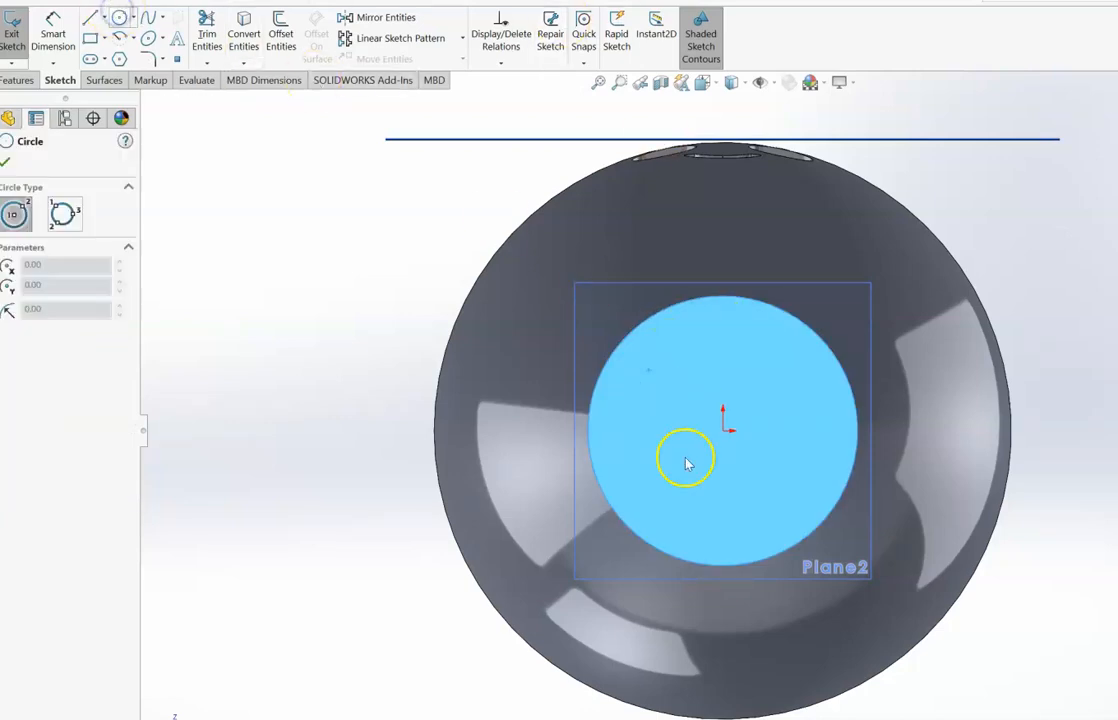
left_click(663, 367)
left_click(686, 373)
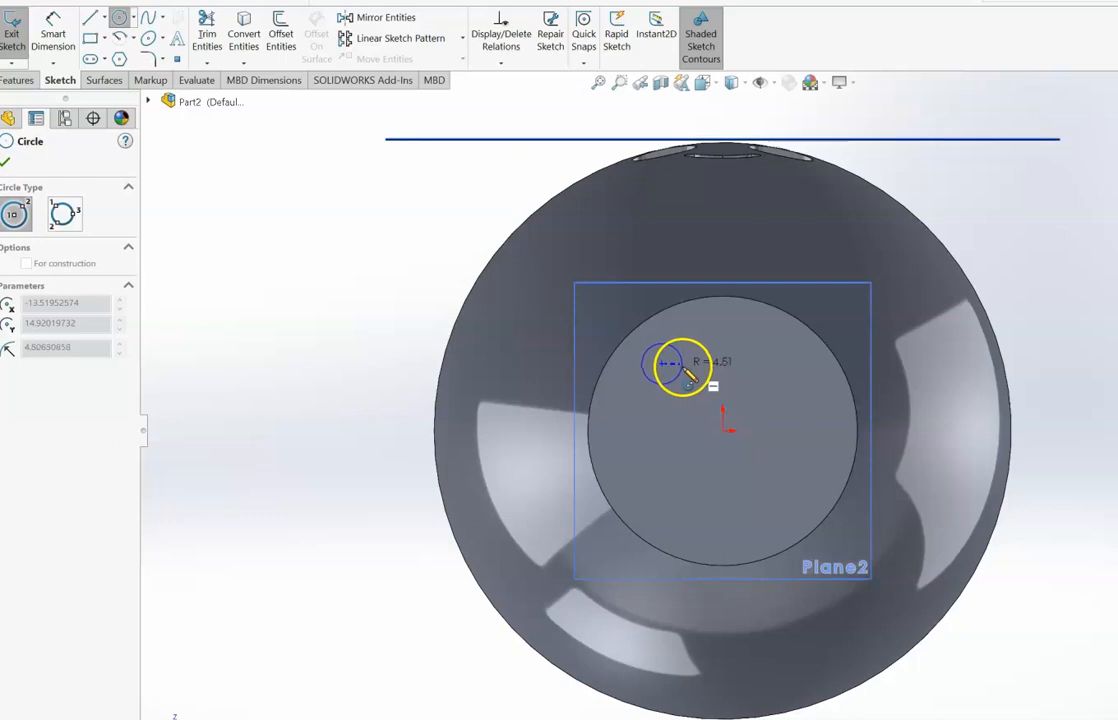
left_click(688, 373)
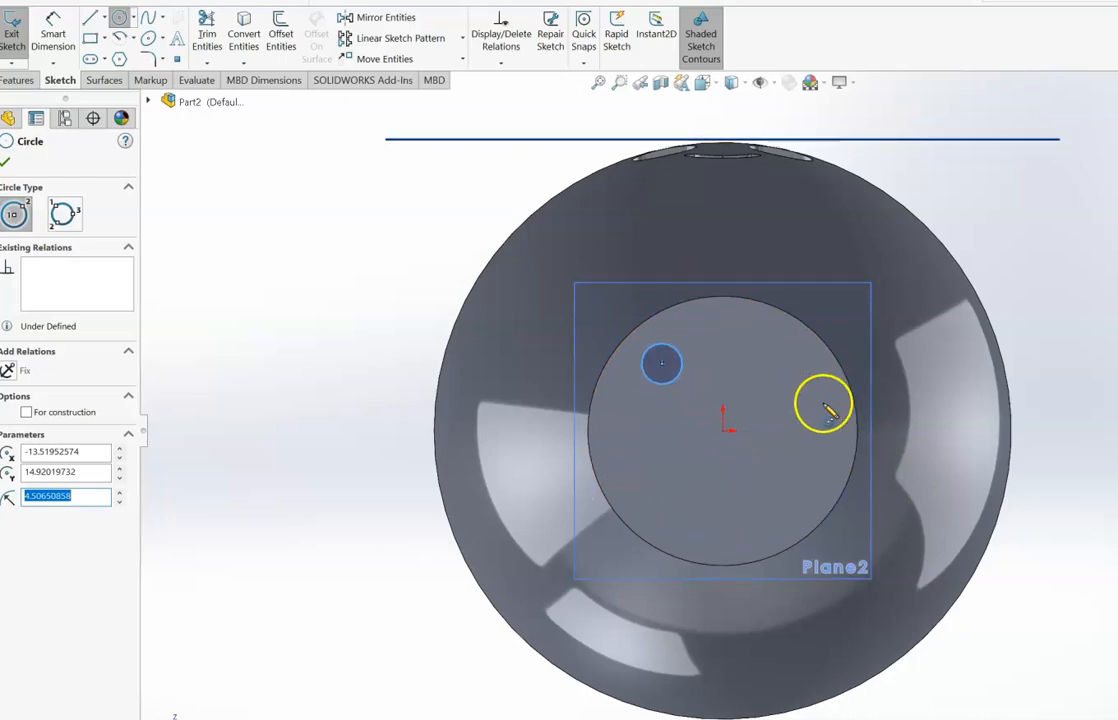
left_click(8, 162)
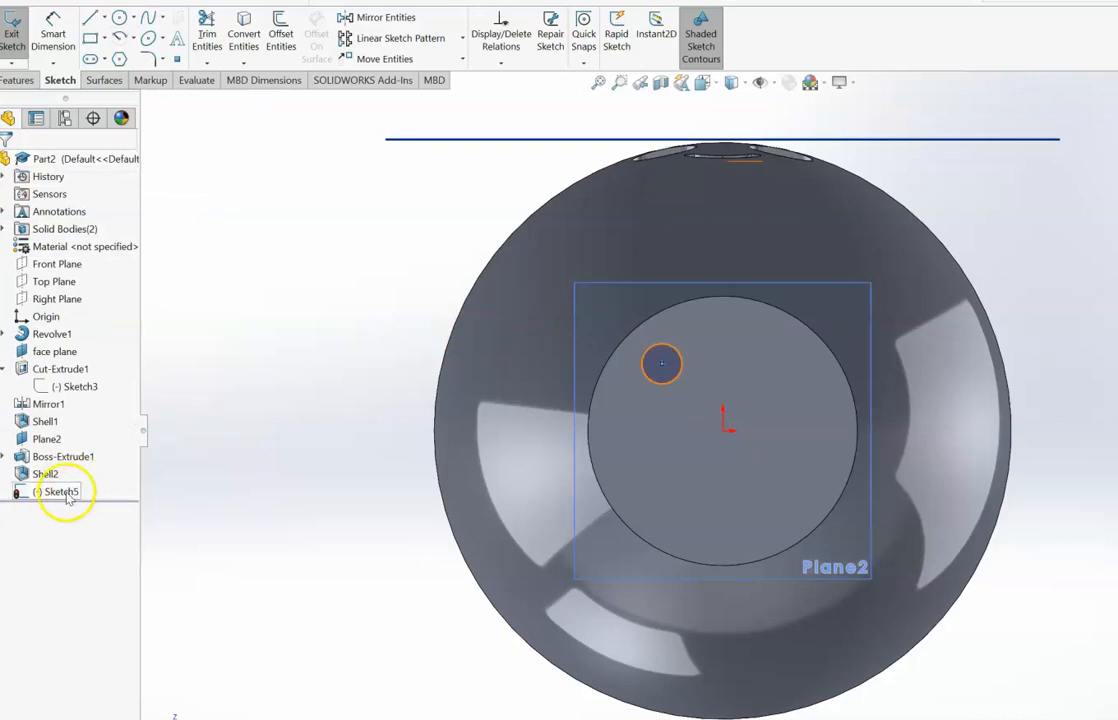
left_click(22, 33)
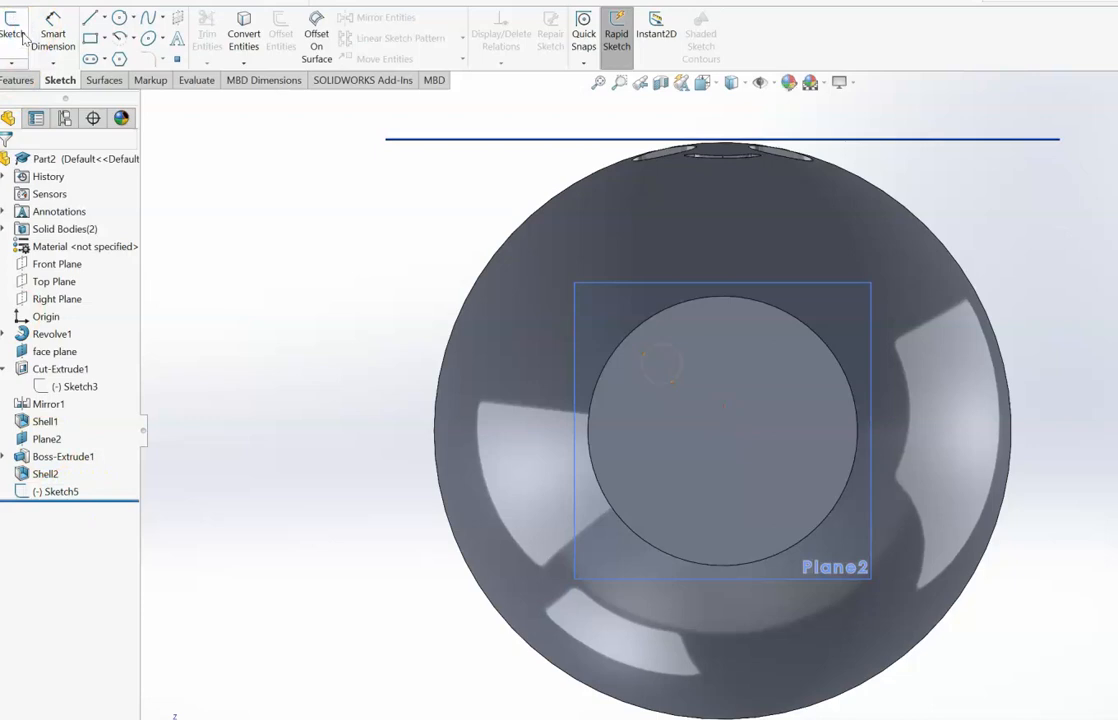
Step: Cut the sketched circle 8 mm blind up through the pot's floor with Extruded Cut to make the drainage hole
left_click(673, 378)
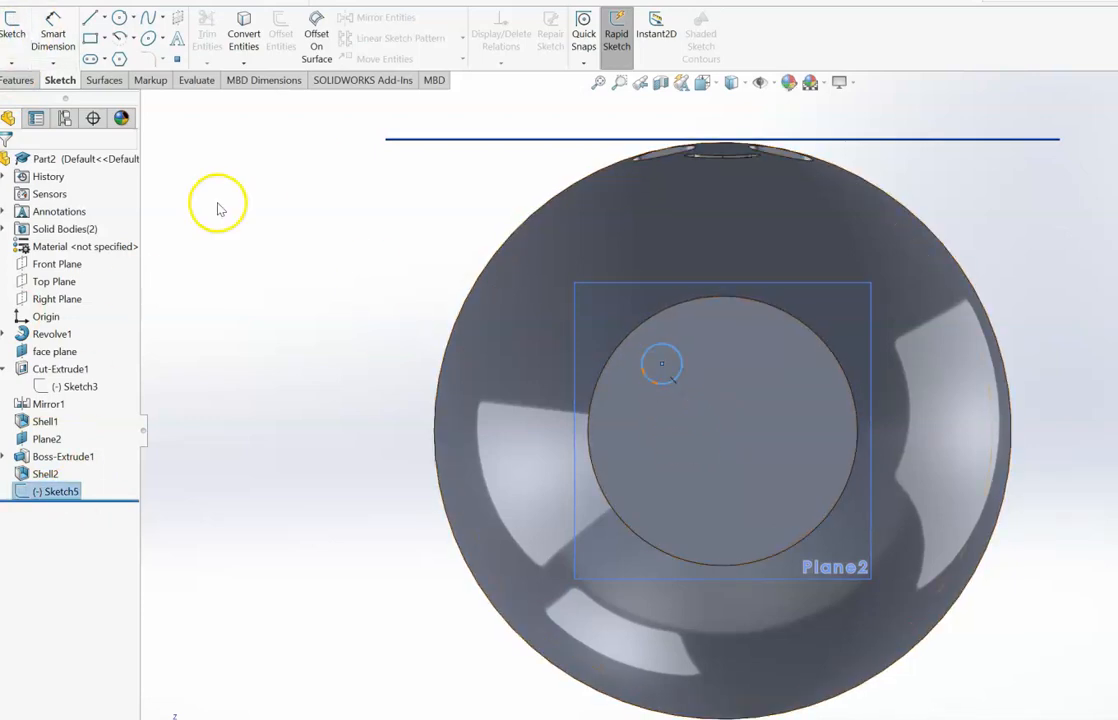
left_click(18, 80)
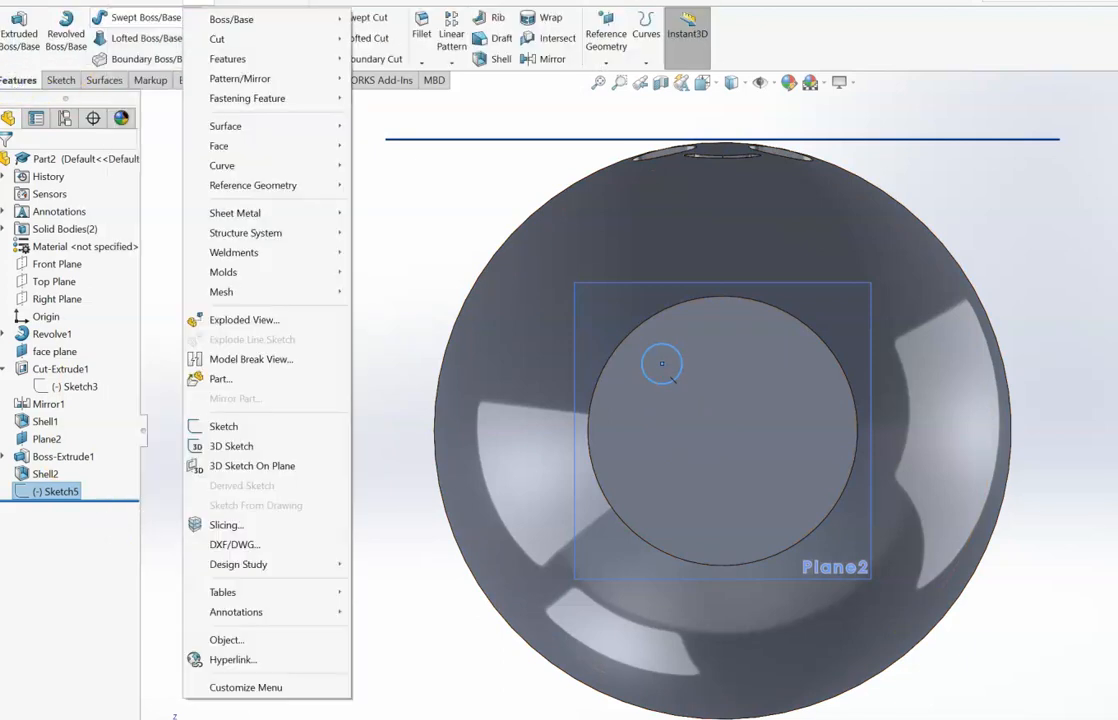
left_click(224, 36)
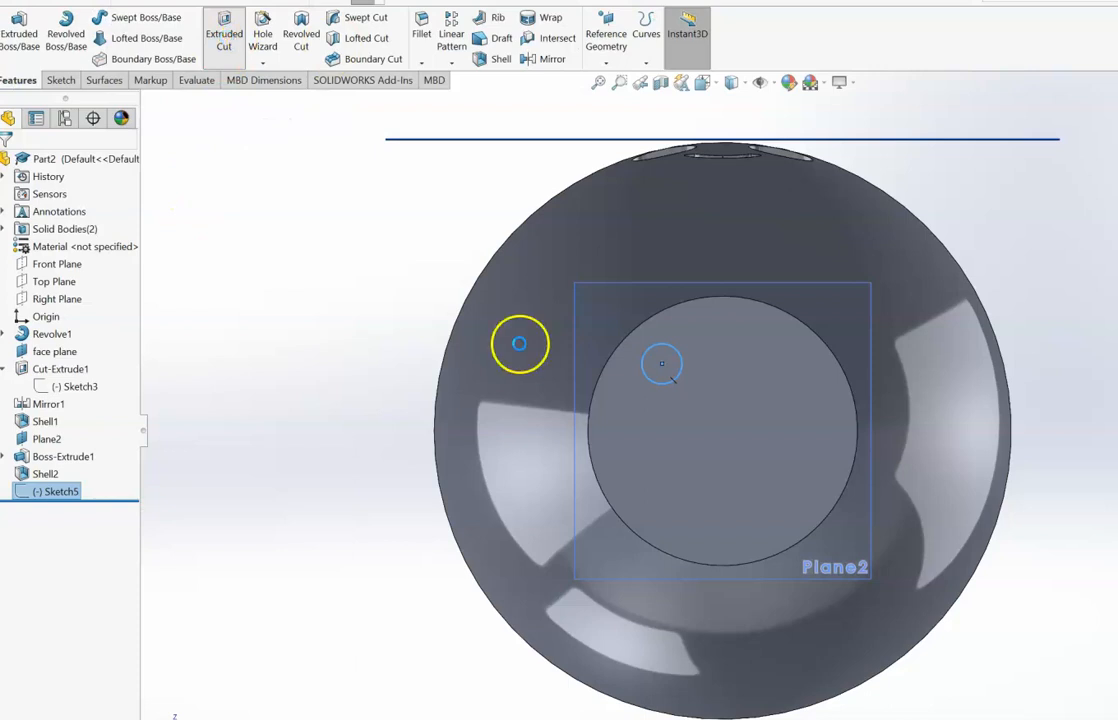
left_click(336, 342)
key("Down")
key("Down")
key("Down")
key("Down")
key("Down")
key("Down")
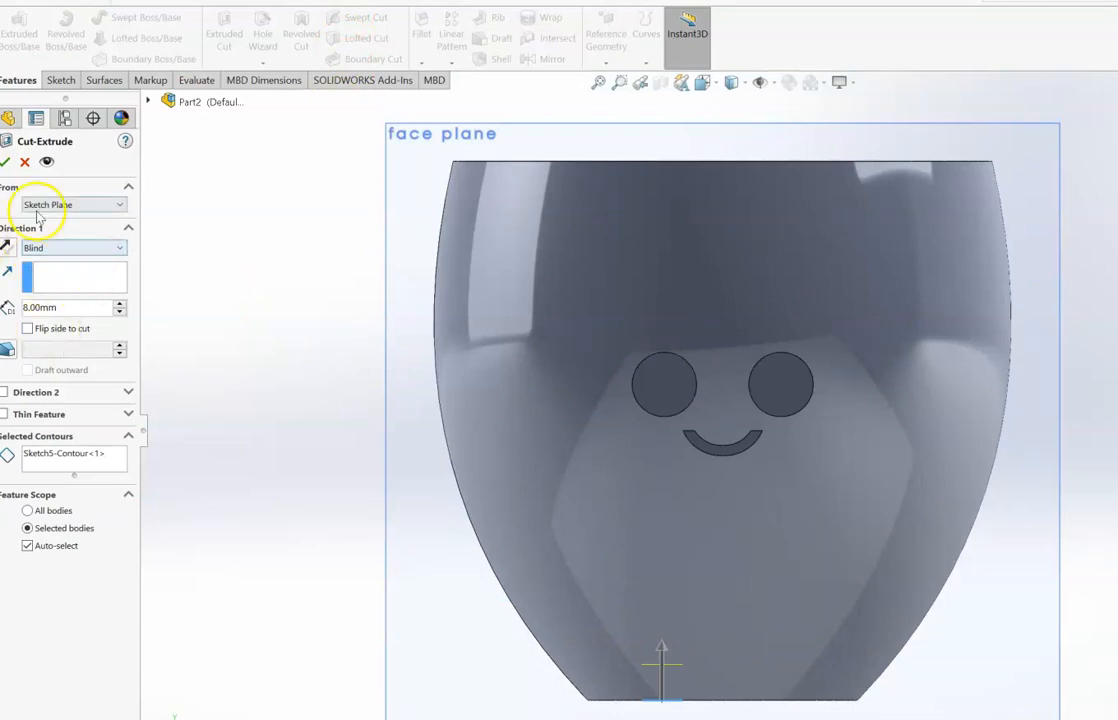
left_click(8, 163)
Step: Examine the drainage hole from inside the pot and from beneath its underside
key("Down")
key("Down")
key("Down")
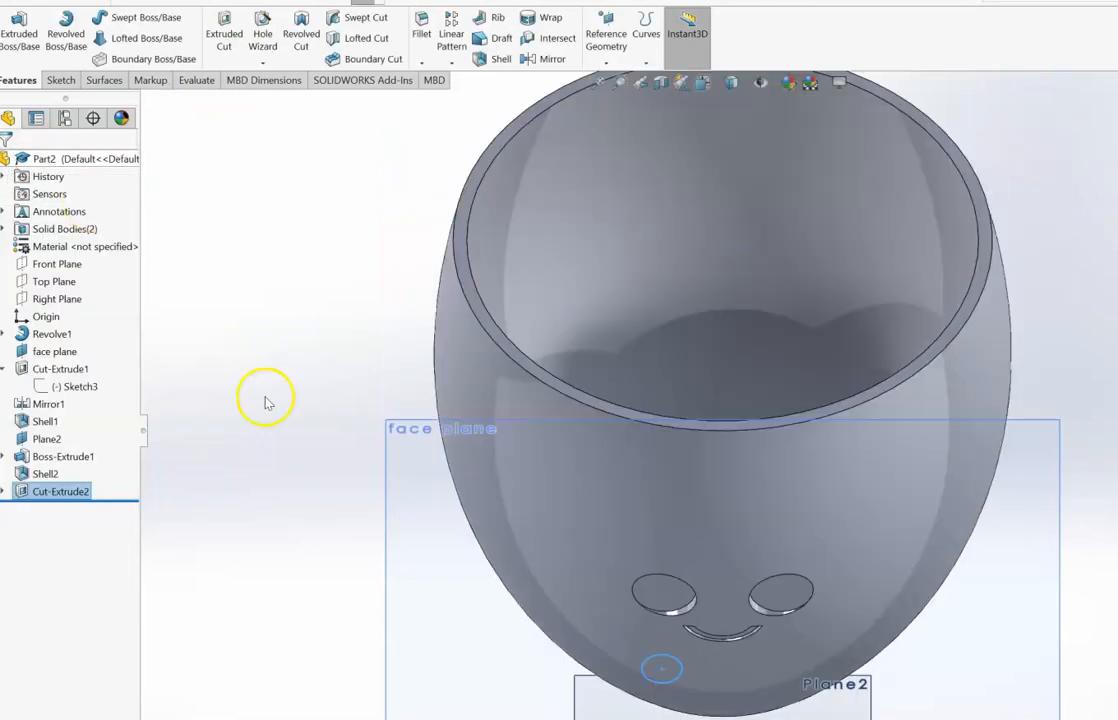
key("Down")
key("Down")
key("Down")
key("Up")
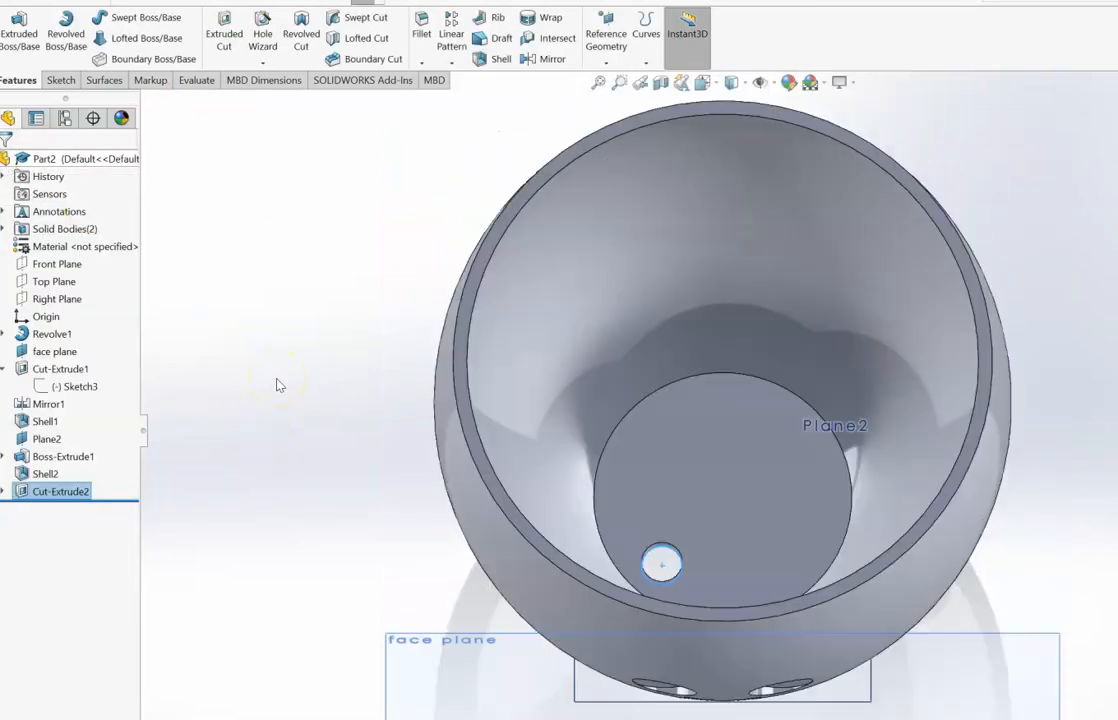
key("Up")
key("Up")
key("Up")
key("Up")
key("Up")
key("Up")
key("Up")
key("Up")
key("Up")
key("Up")
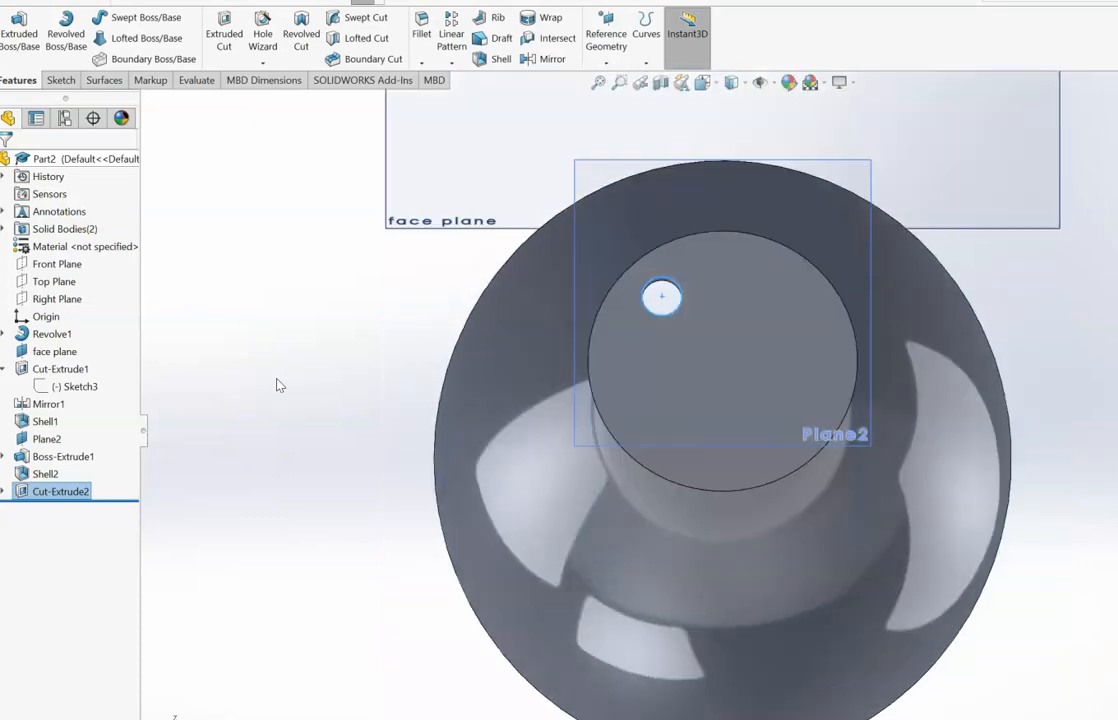
key("Up")
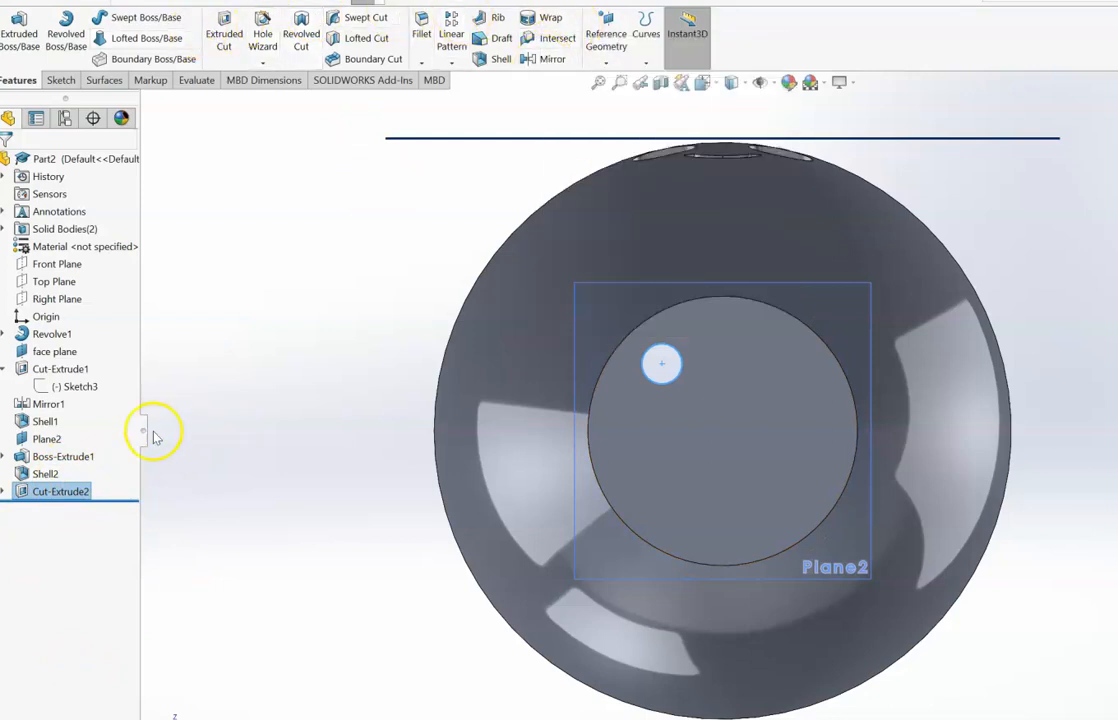
Step: Set up a circular pattern of the drainage hole about the pot's underside face, equally spaced over 360 degrees
left_click(451, 62)
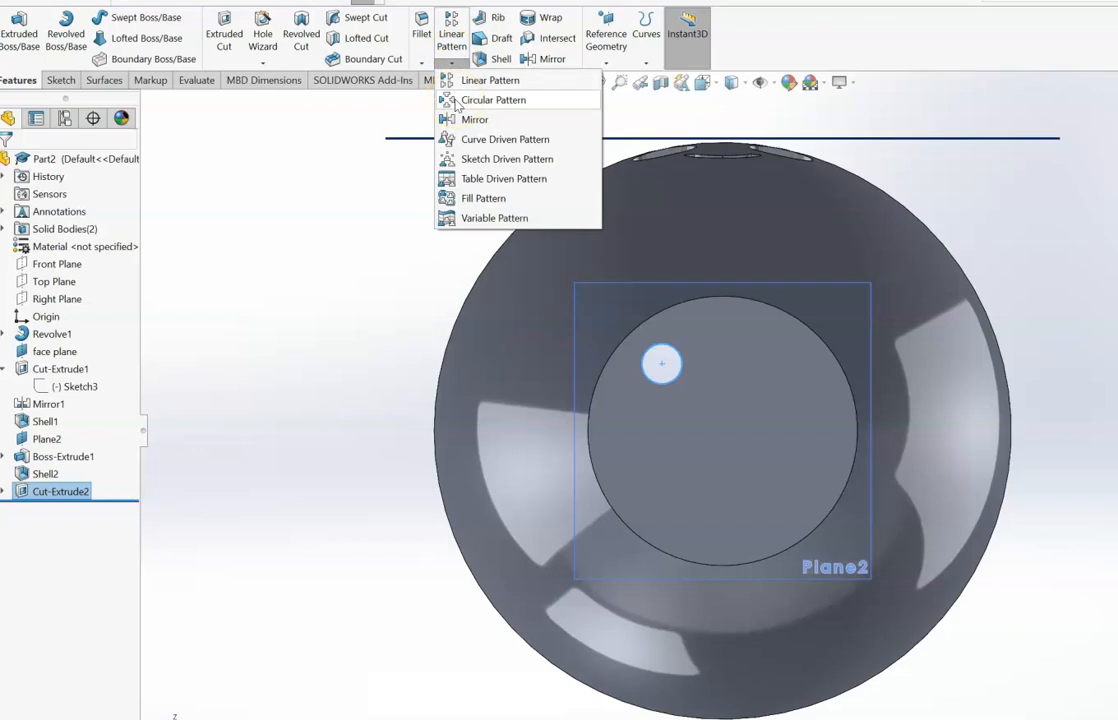
left_click(455, 100)
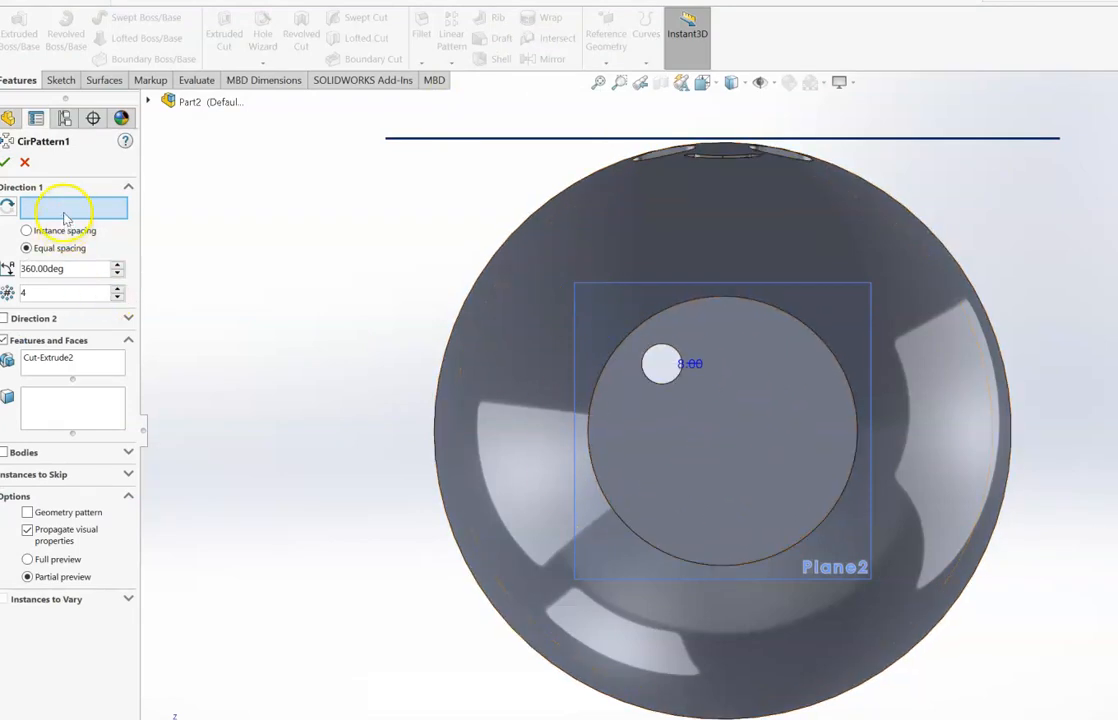
left_click(690, 502)
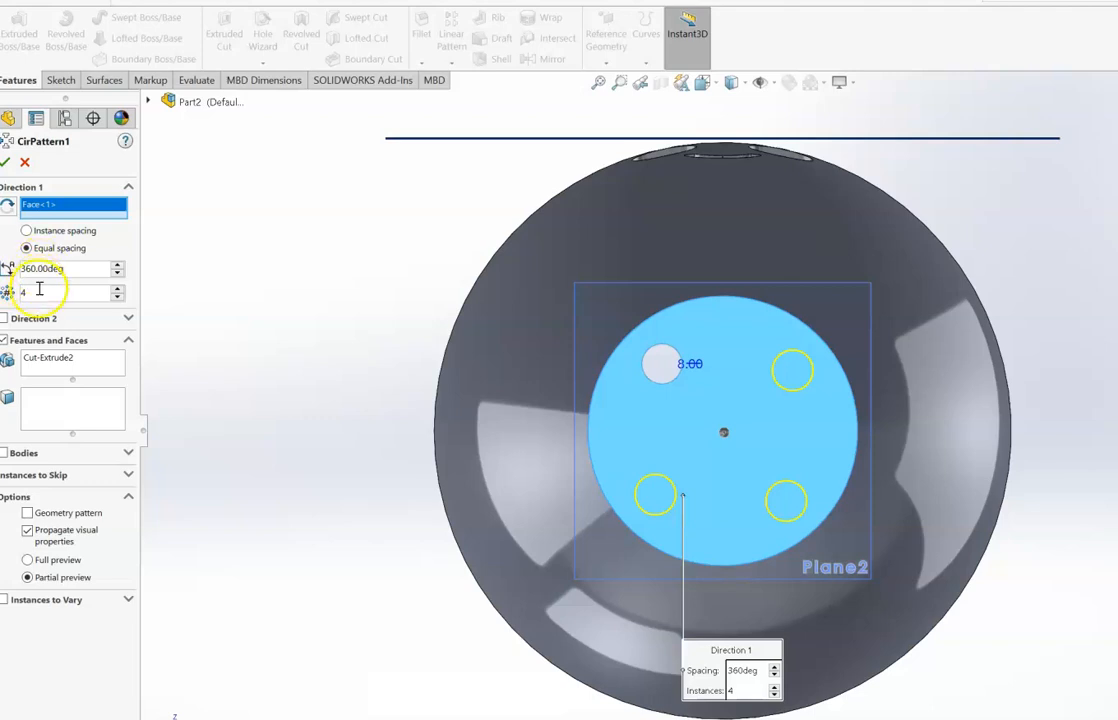
left_click(26, 231)
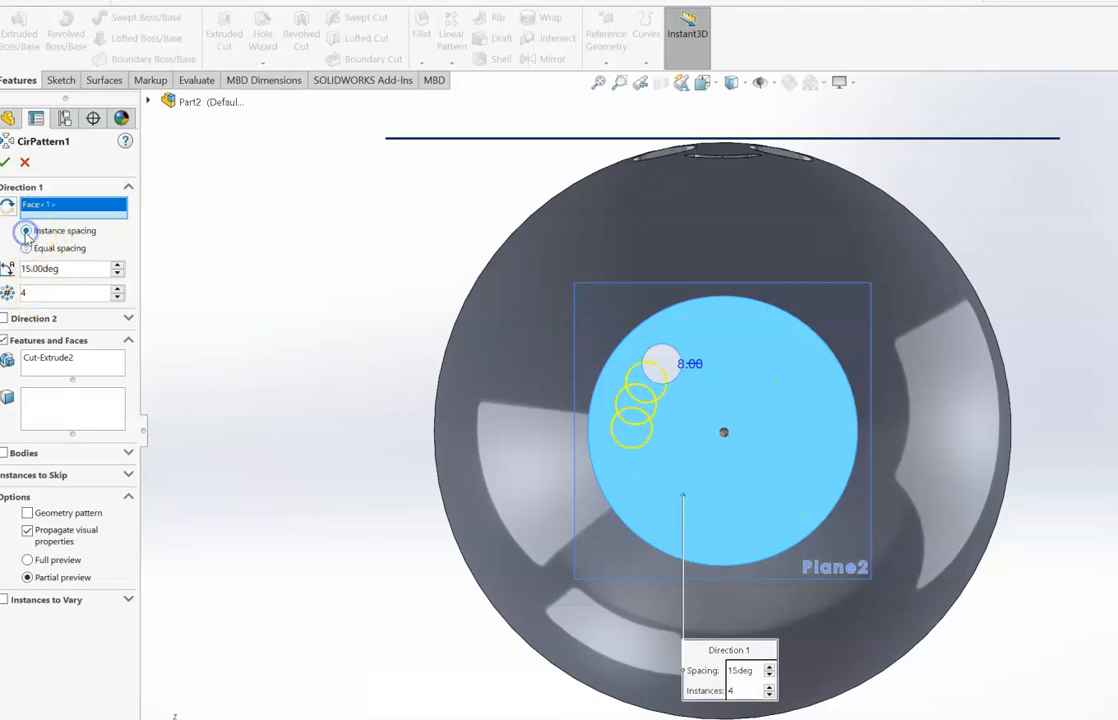
left_click(27, 248)
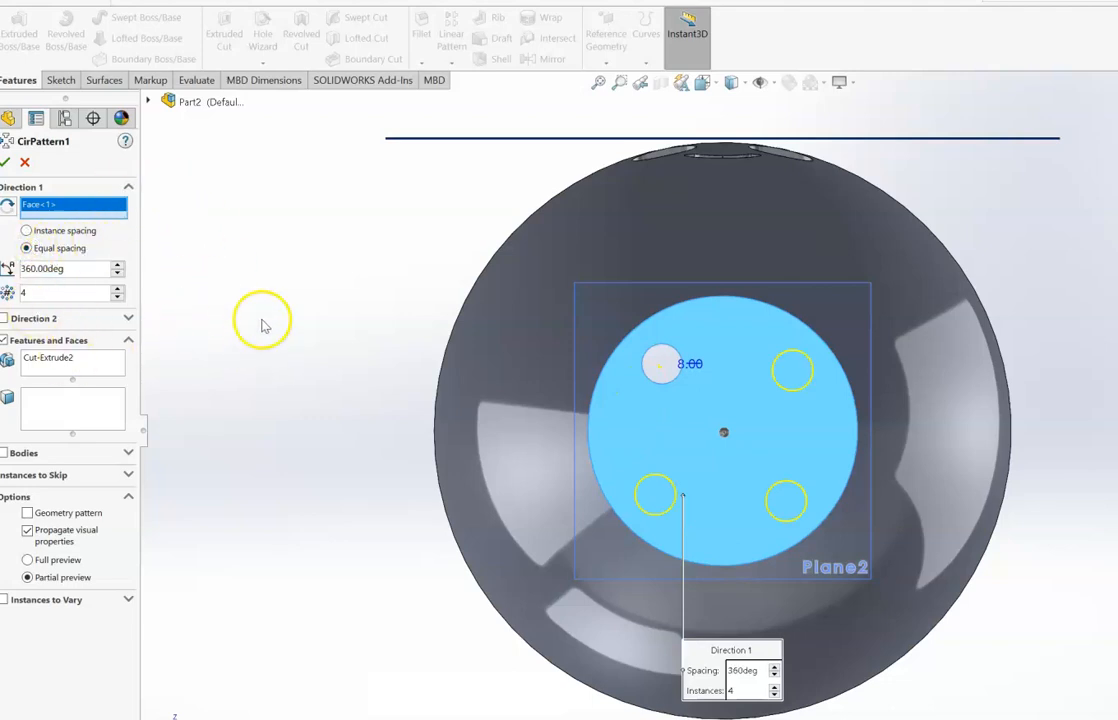
Step: Try eight instances in the drainage hole pattern, and return the count to four
left_click(117, 288)
left_click(117, 288)
left_click(117, 288)
left_click(117, 288)
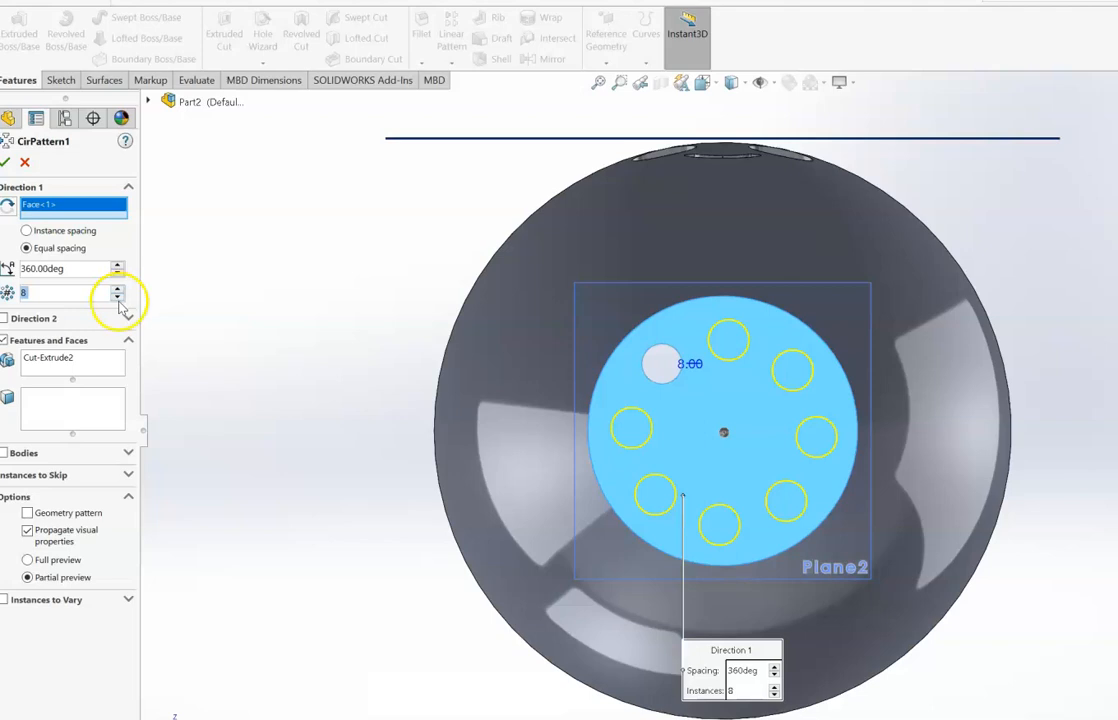
left_click(117, 298)
left_click(117, 298)
left_click(117, 298)
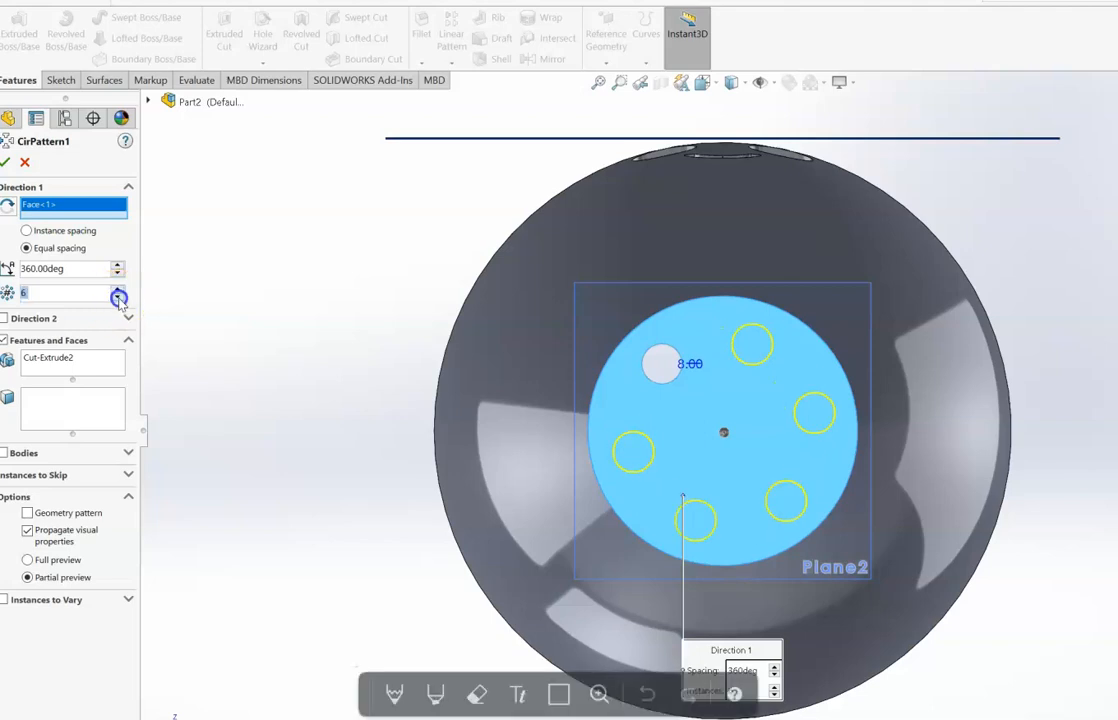
left_click(117, 298)
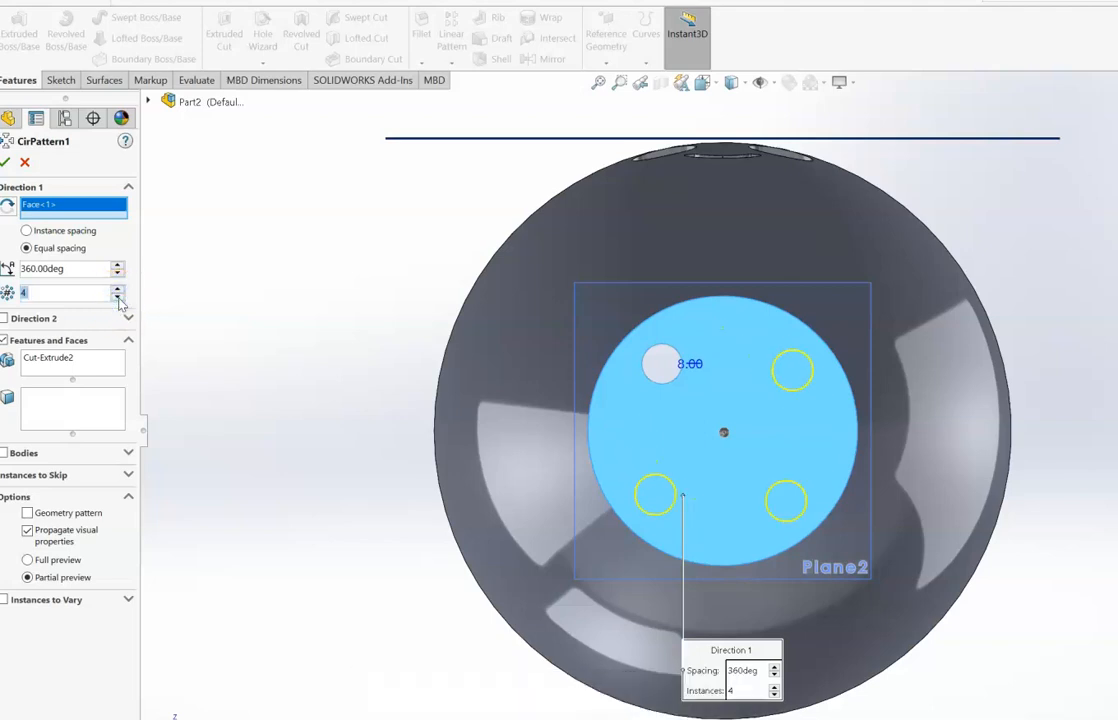
Step: Try instance spacing of 43 degrees between the four patterned drainage holes
left_click(28, 230)
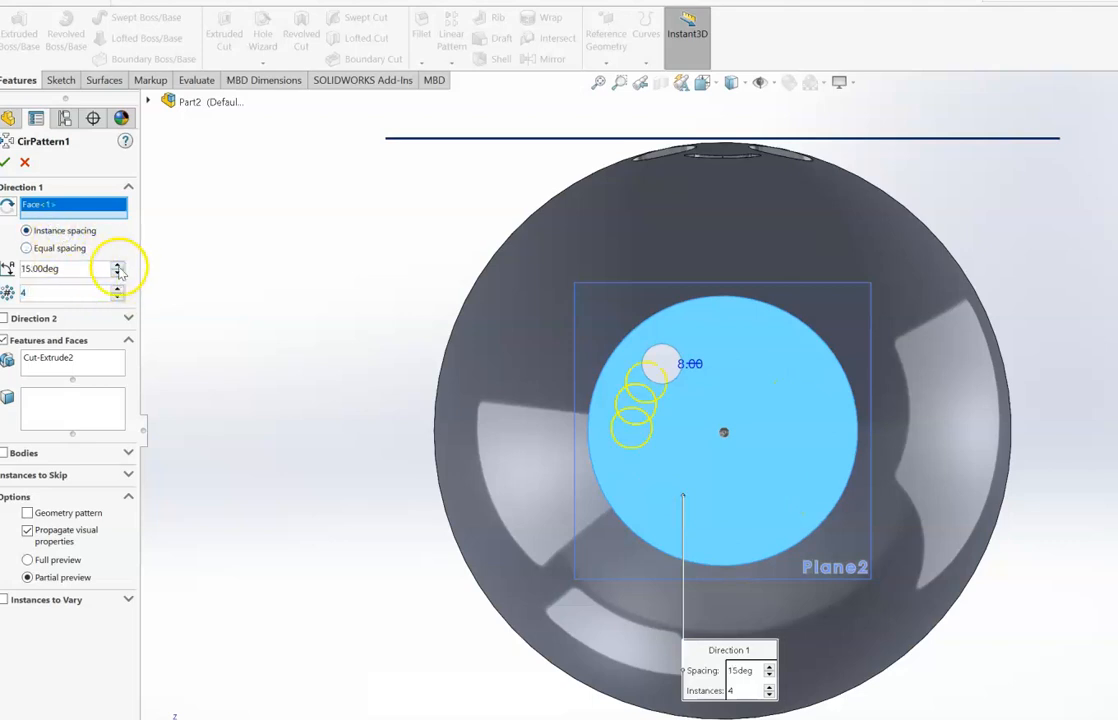
left_click(117, 265)
left_click(117, 265)
left_click(117, 265)
left_click(117, 265)
left_click(117, 265)
left_click(117, 265)
left_click(117, 265)
left_click(117, 265)
left_click(117, 265)
left_click(117, 265)
left_click(117, 265)
left_click(117, 265)
left_click(117, 265)
left_click(117, 265)
left_click(117, 265)
left_click(117, 265)
left_click(117, 265)
left_click(117, 265)
left_click(117, 265)
left_click(117, 265)
left_click(117, 265)
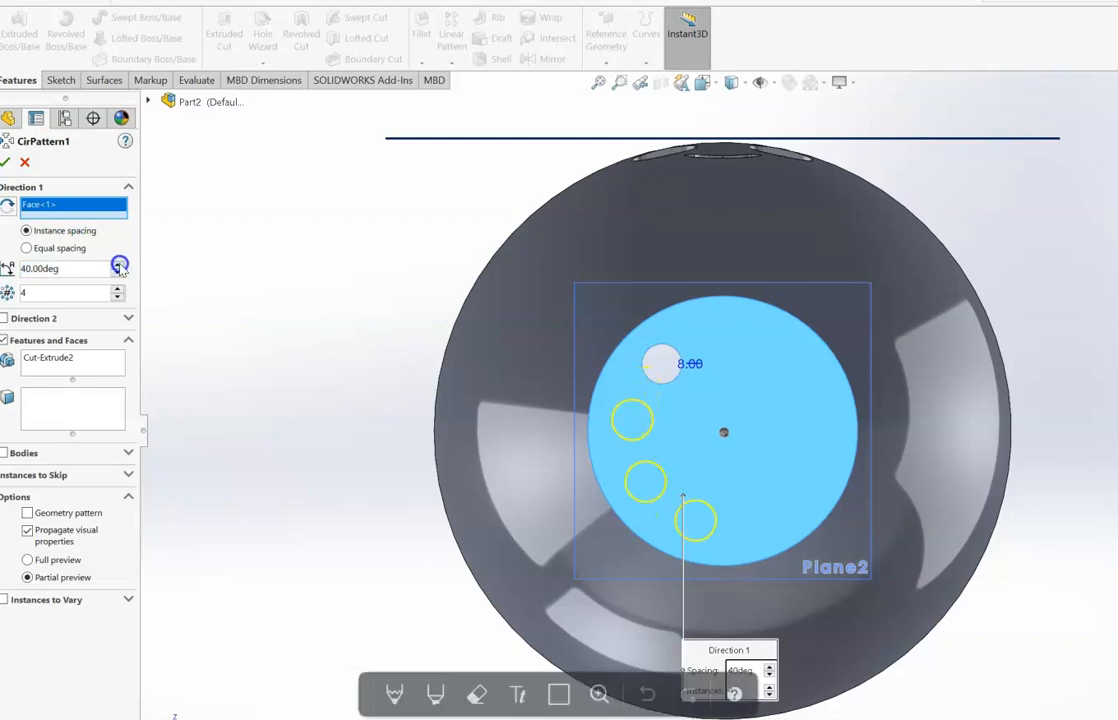
left_click(117, 265)
left_click(117, 265)
left_click(117, 265)
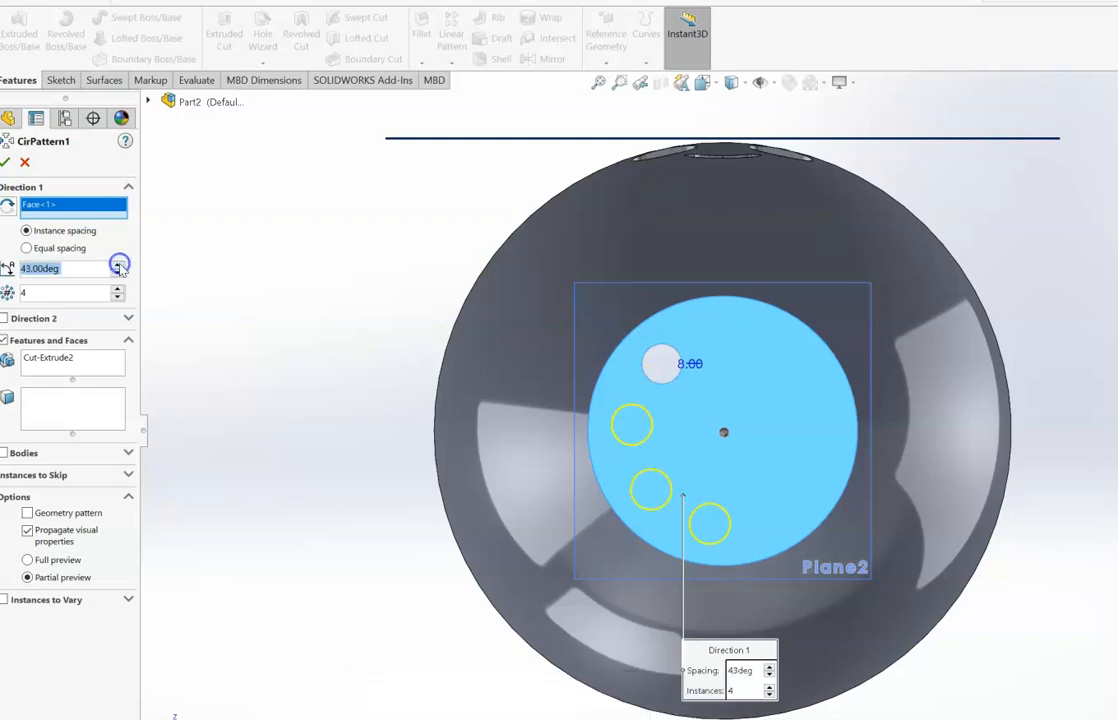
Step: Finish the circular hole pattern with five instances equally spaced over 360 degrees
left_click(27, 248)
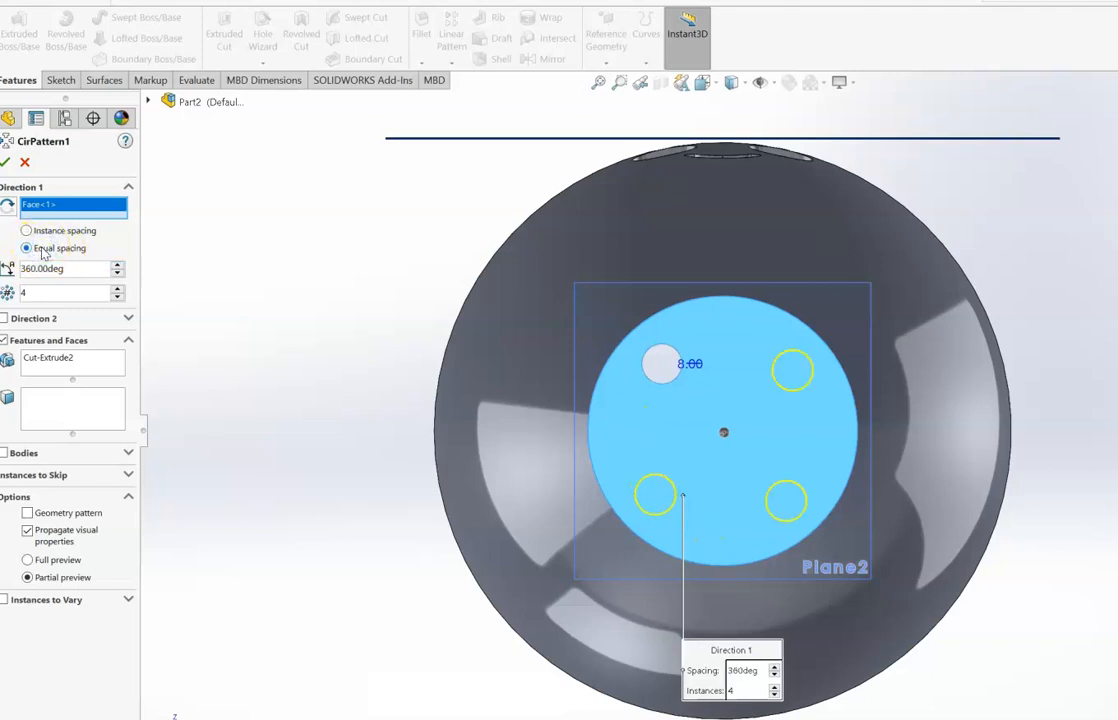
left_click(117, 289)
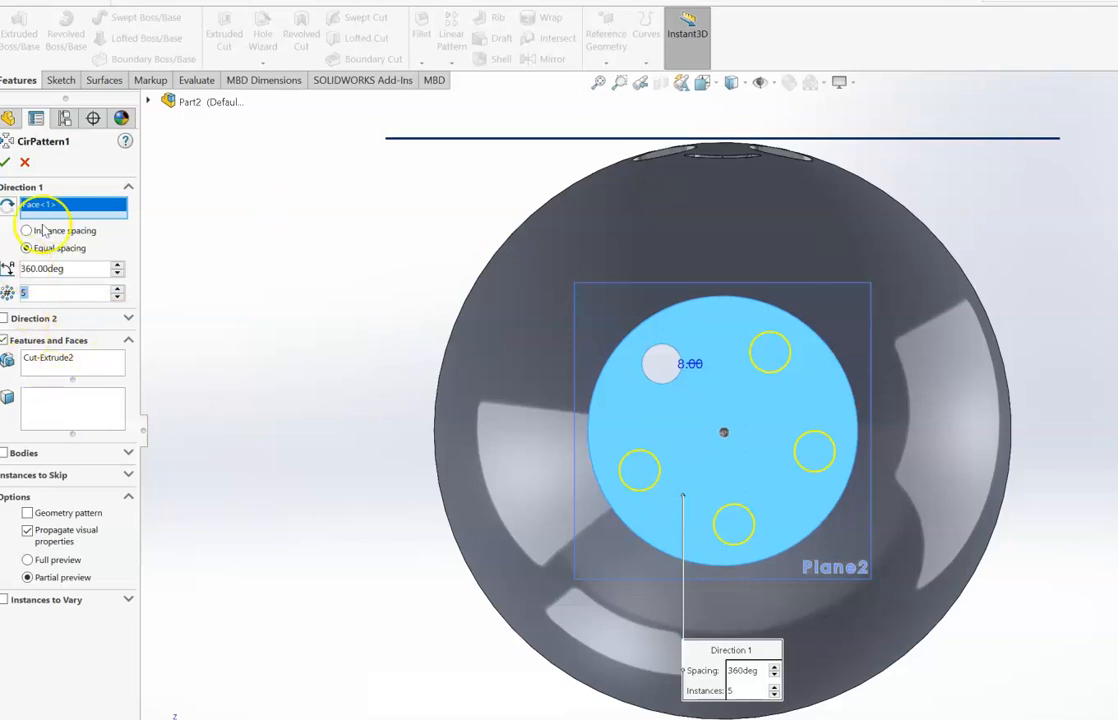
left_click(7, 163)
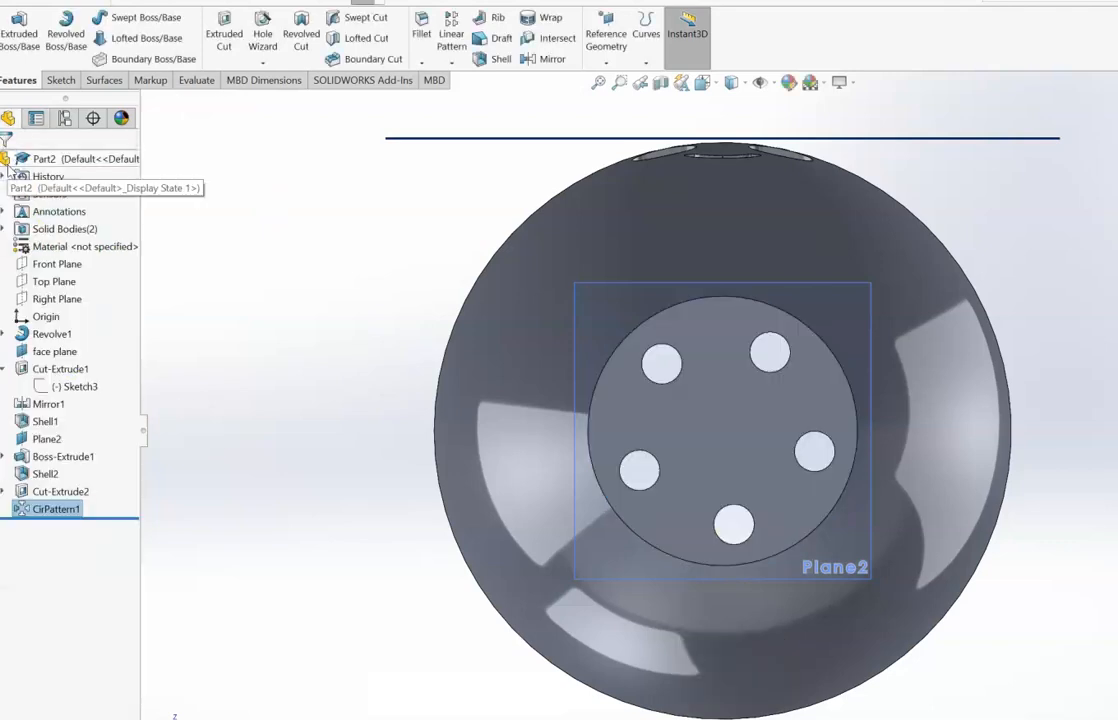
Step: Examine the patterned drainage holes from below and from inside the pot
key("Down")
key("Down")
key("Down")
key("Down")
key("Down")
key("Down")
key("Down")
key("Down")
key("Down")
key("Down")
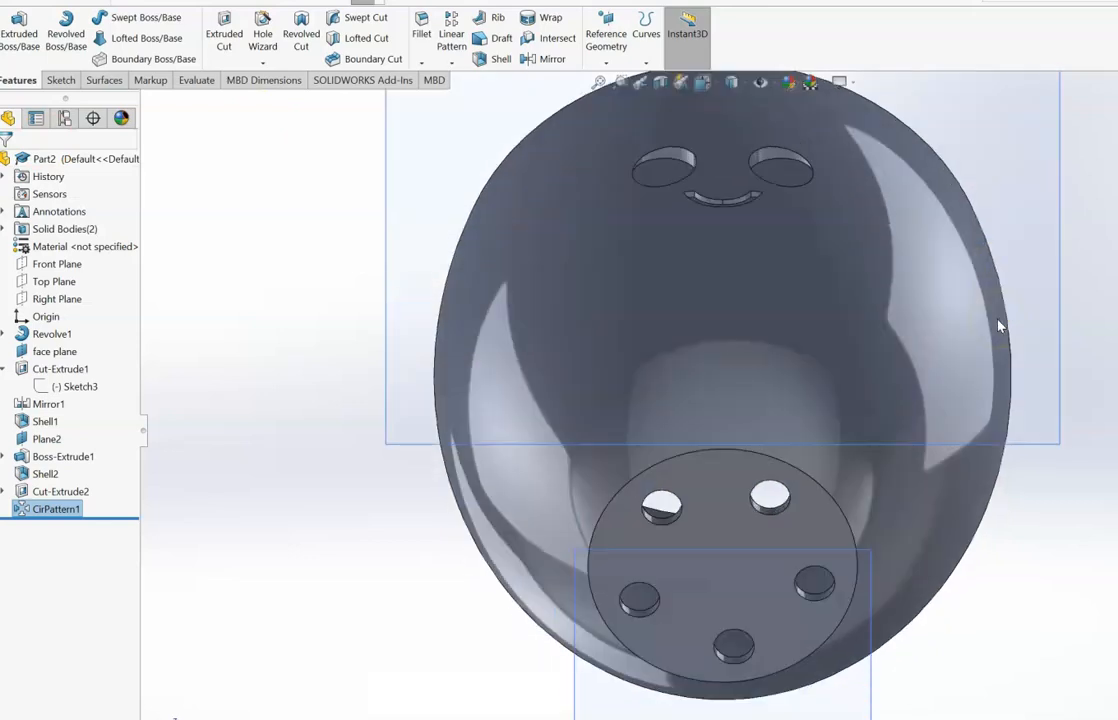
key("Down")
key("Down")
key("Down")
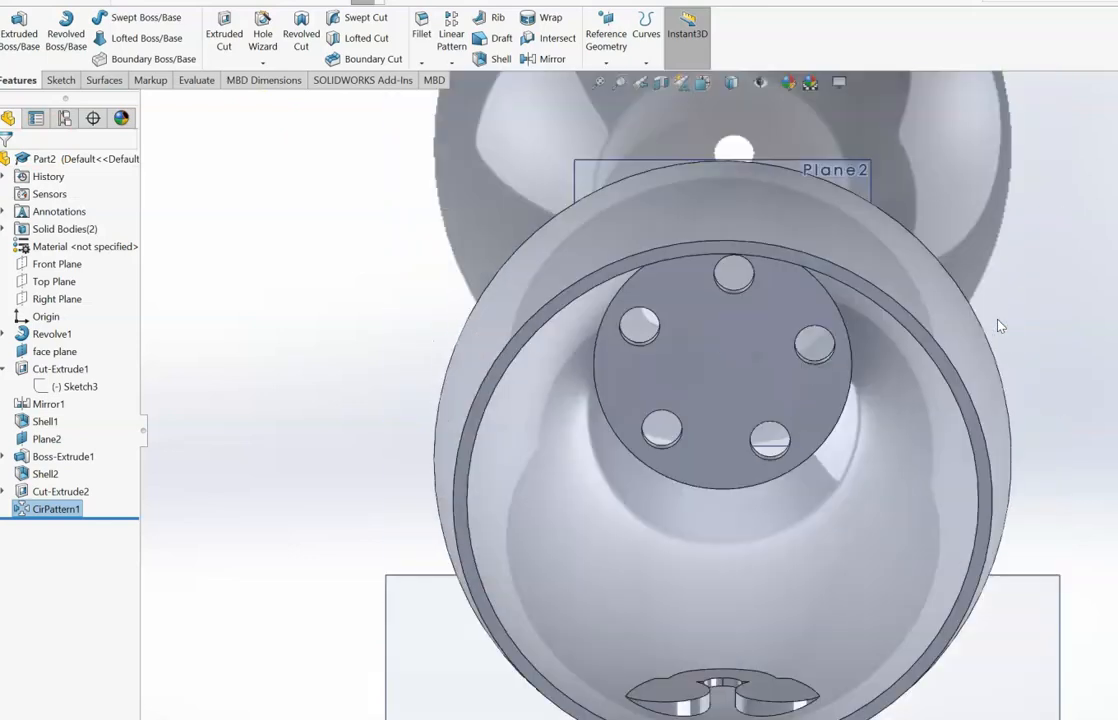
key("Up")
key("Up")
key("Up")
key("Up")
key("Up")
key("Up")
key("Up")
key("Up")
key("Up")
key("Up")
key("Up")
key("Up")
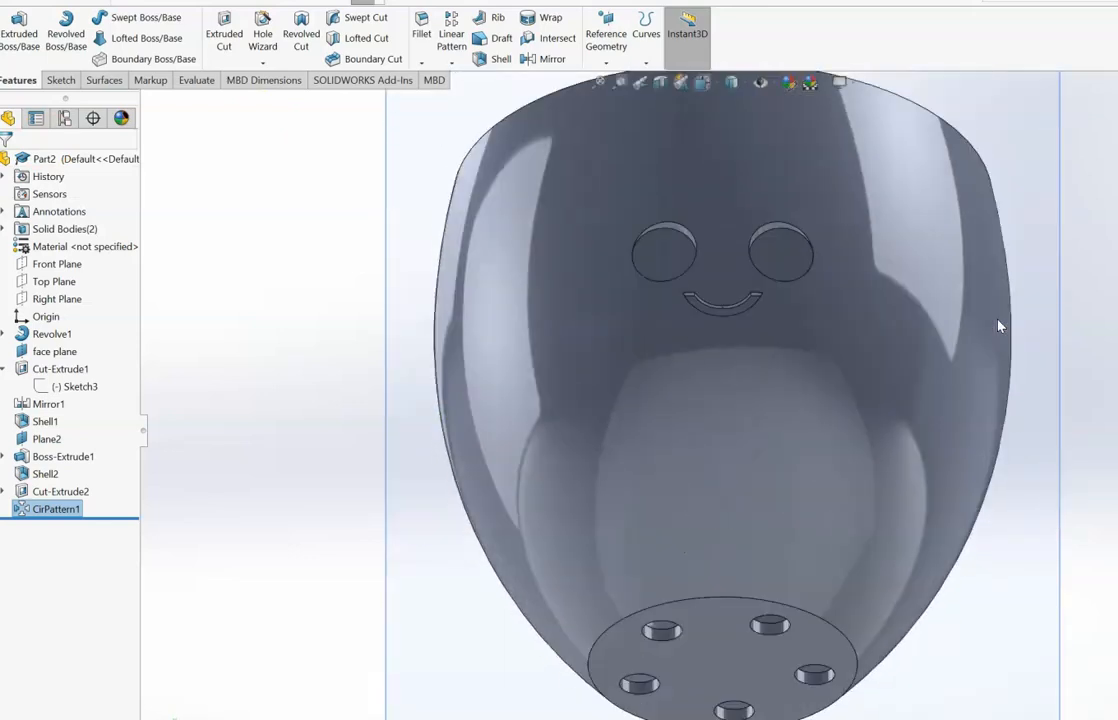
key("Down")
key("Down")
key("Up")
key("Up")
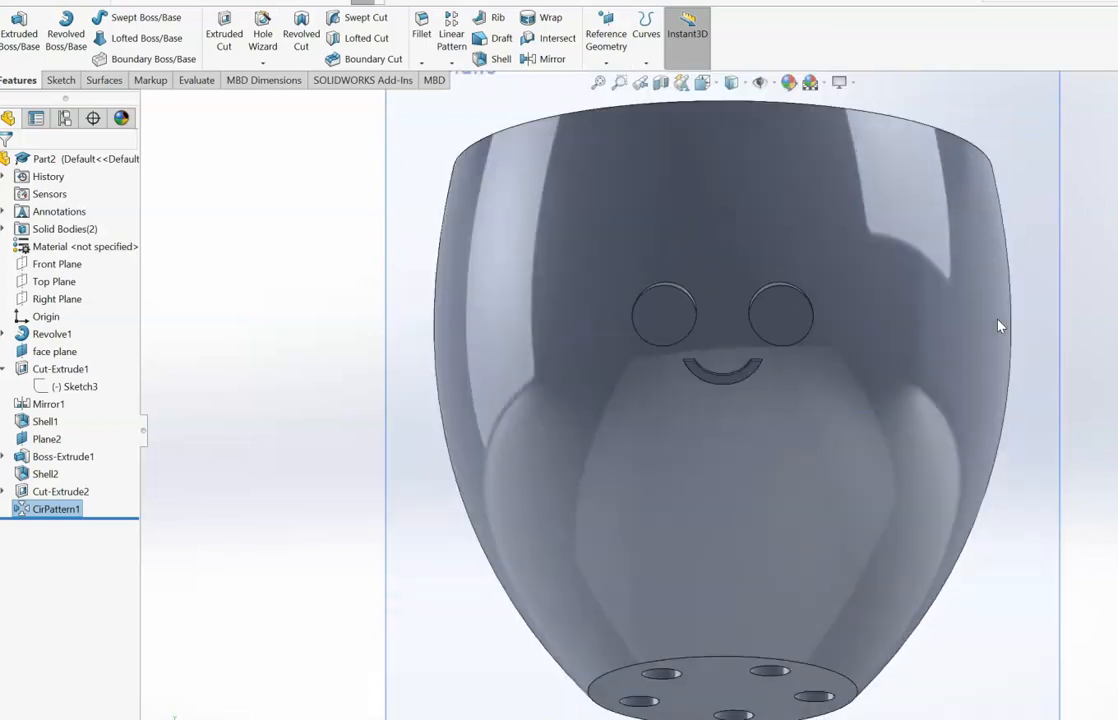
Step: Show the hidden drip dish again below the pot, with the whole model seen from the front
left_click(982, 245)
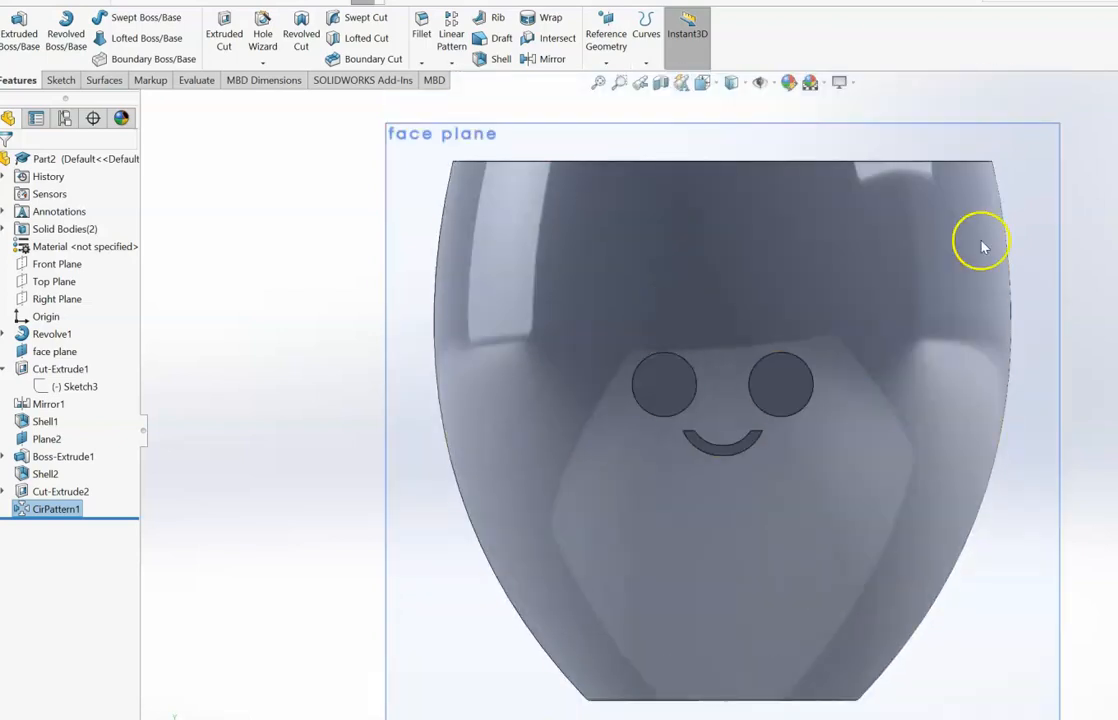
left_click(45, 474)
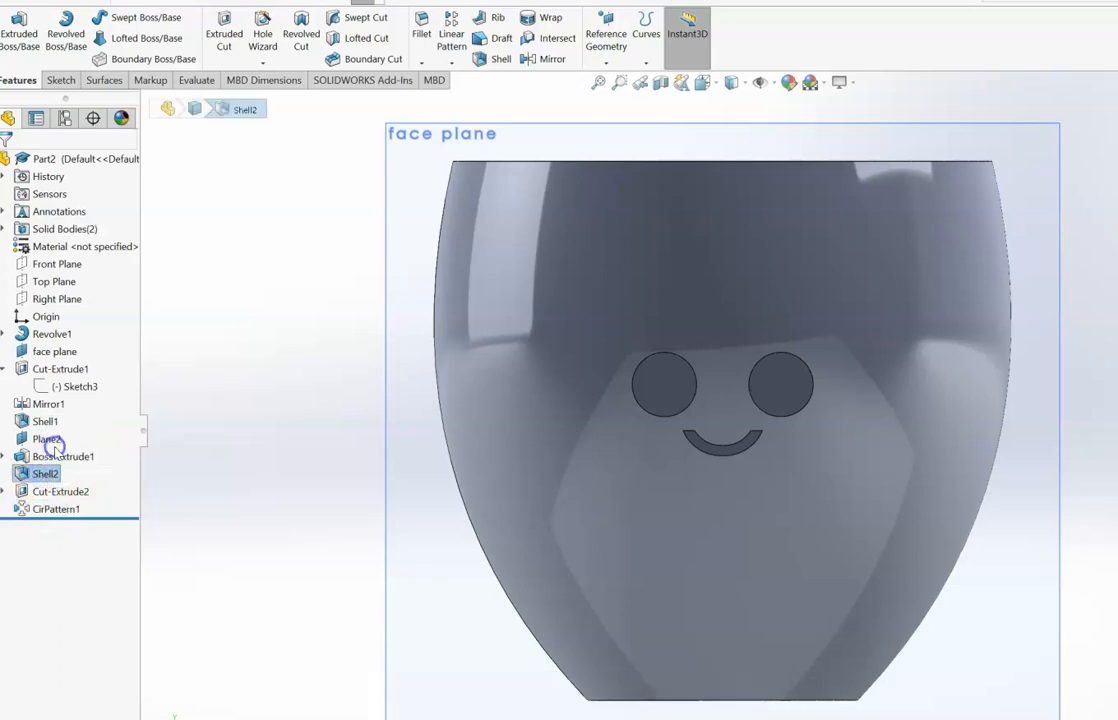
left_click(597, 84)
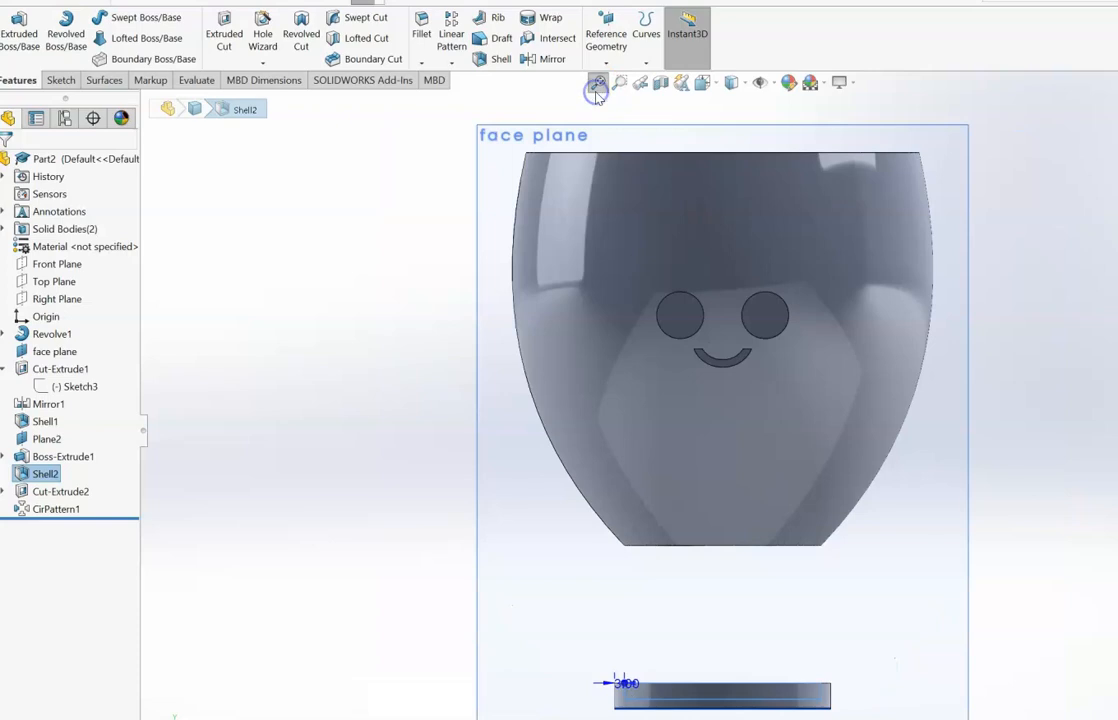
left_click(1020, 523)
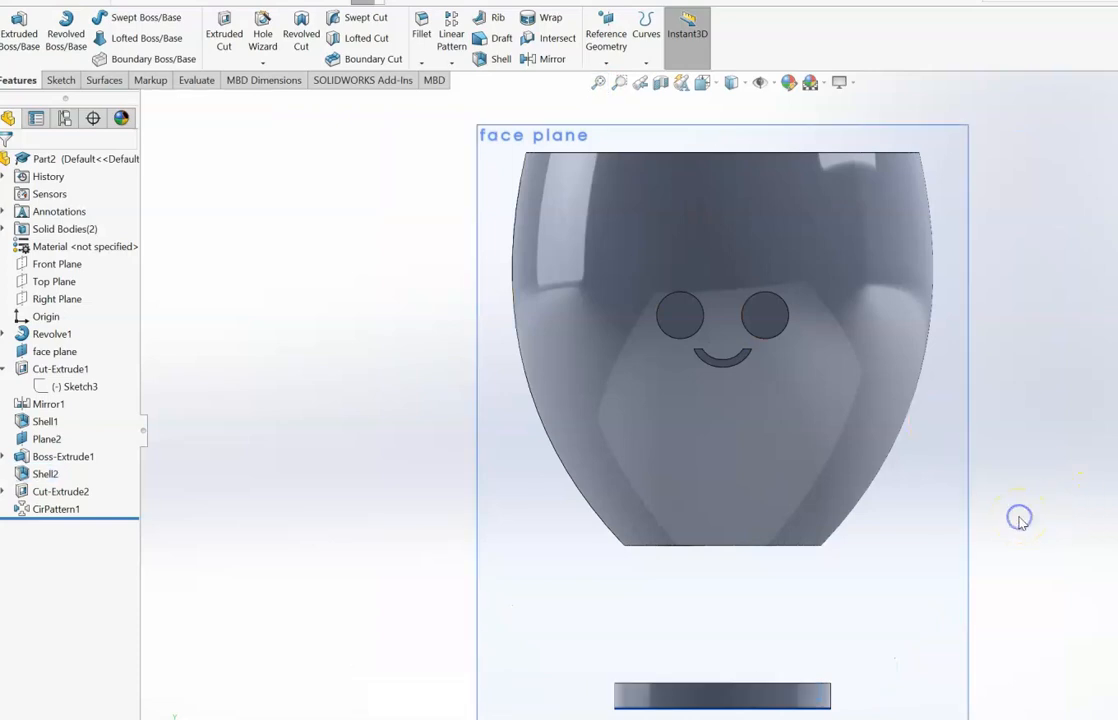